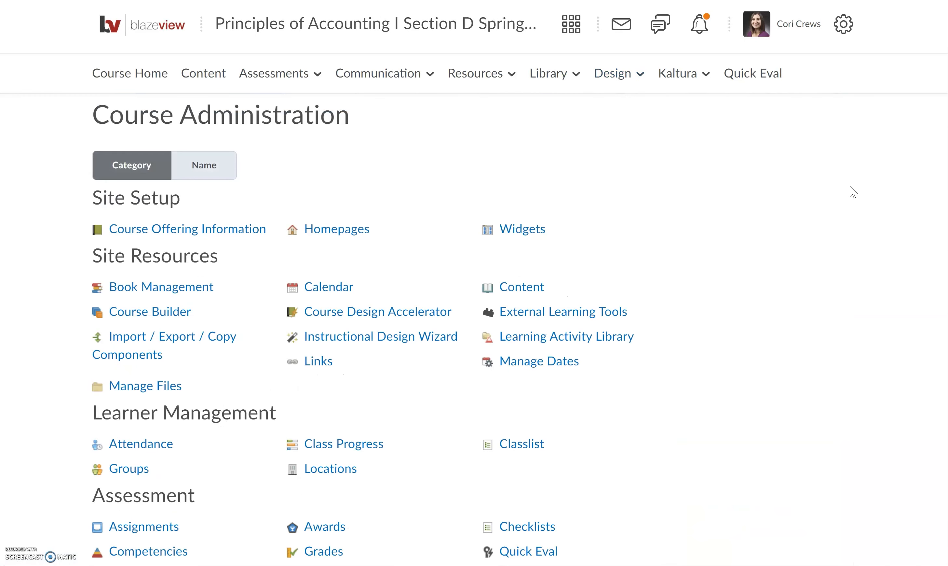
# - Open the course's Intelligent Agents and create a new agent named "Module 2 Assignments Not Complete"
pyautogui.scroll(-3, 624, 293)
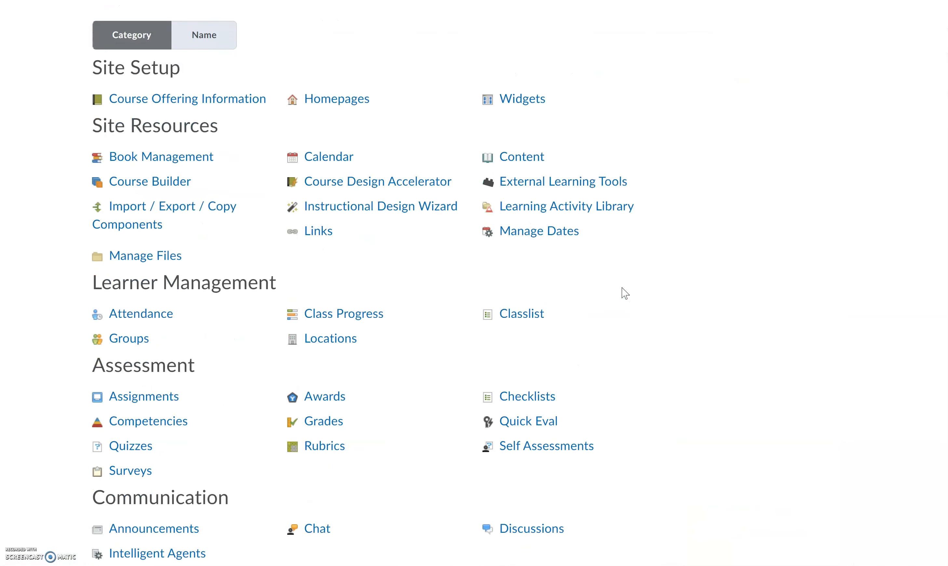
pyautogui.scroll(-2, 626, 293)
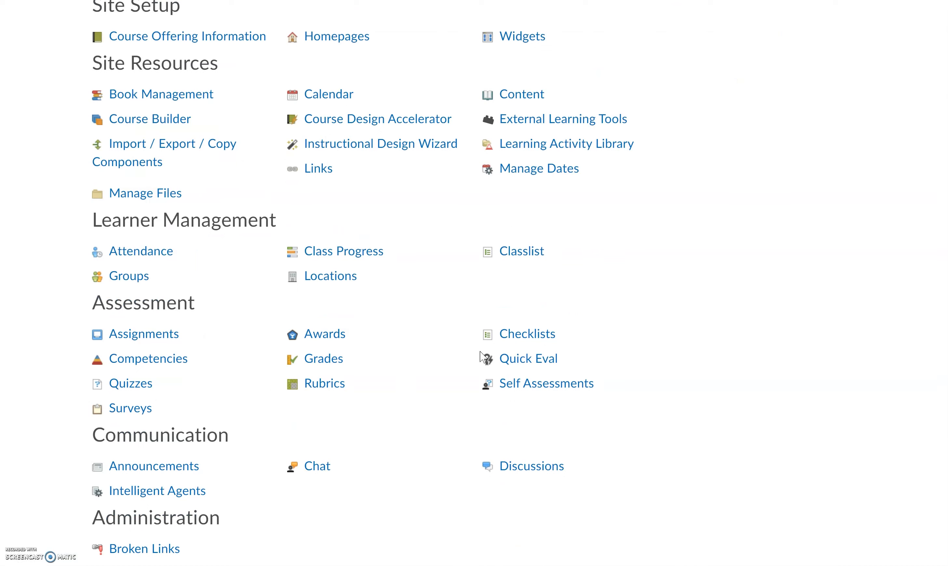
pyautogui.click(153, 496)
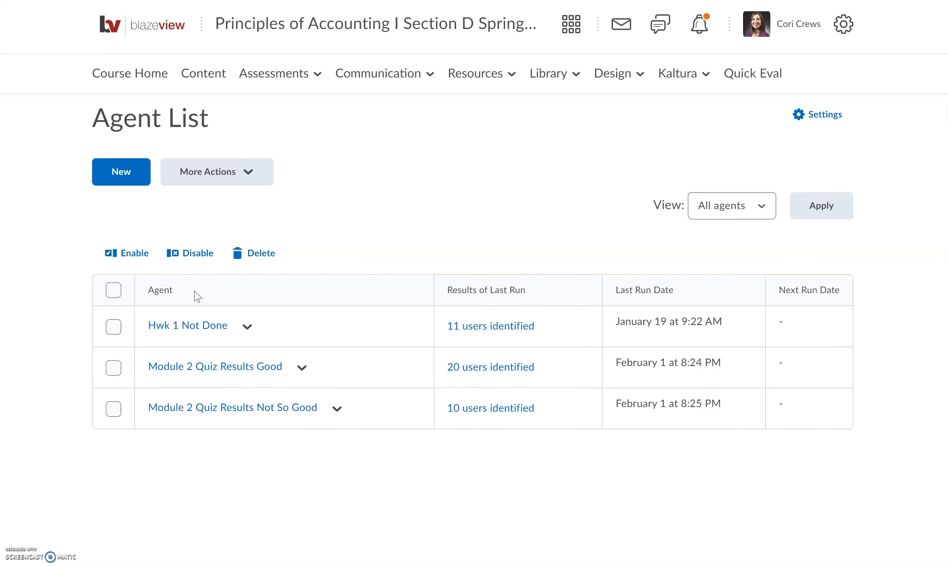
pyautogui.click(121, 172)
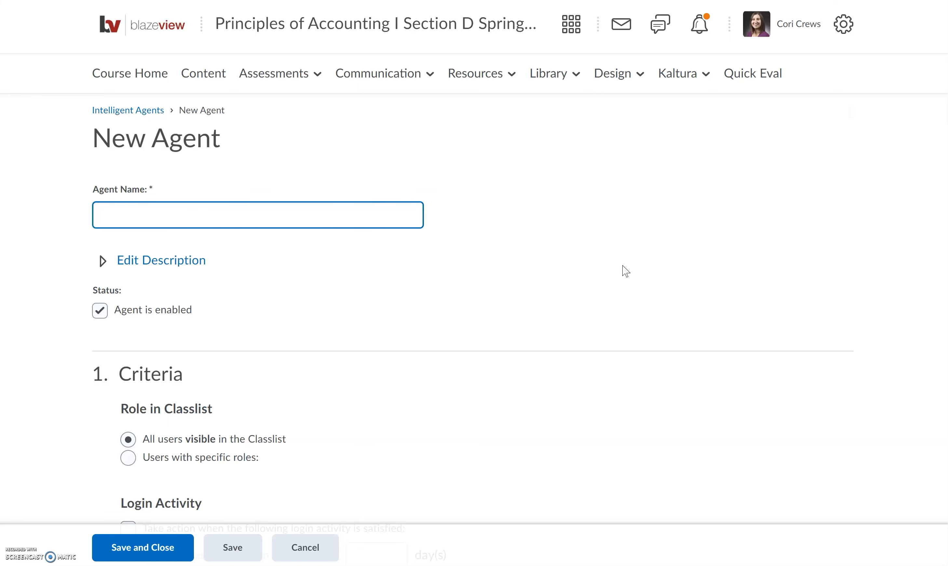
pyautogui.write('Module 2 Assignments Not Complete')
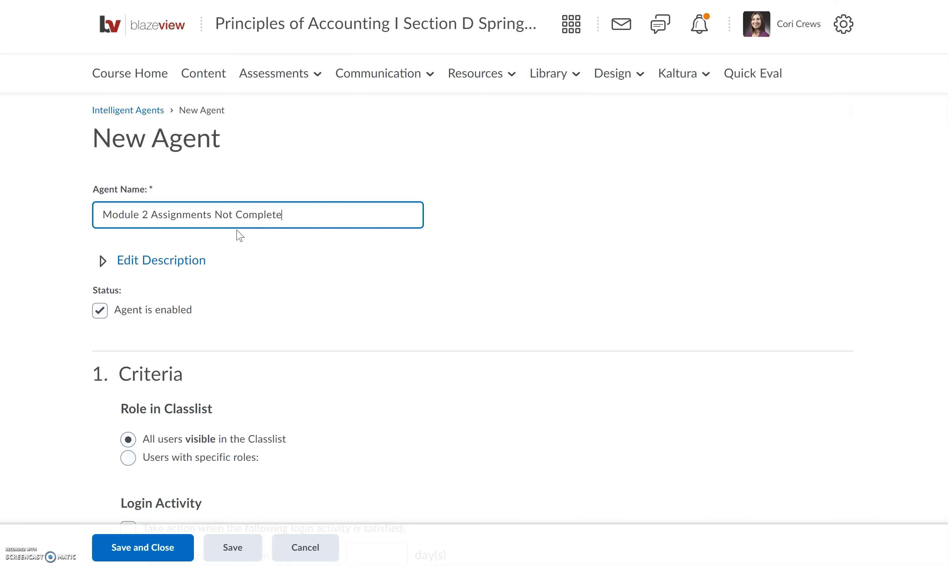
# - View the agent's optional description field, leave it blank, and disable the agent
pyautogui.click(187, 261)
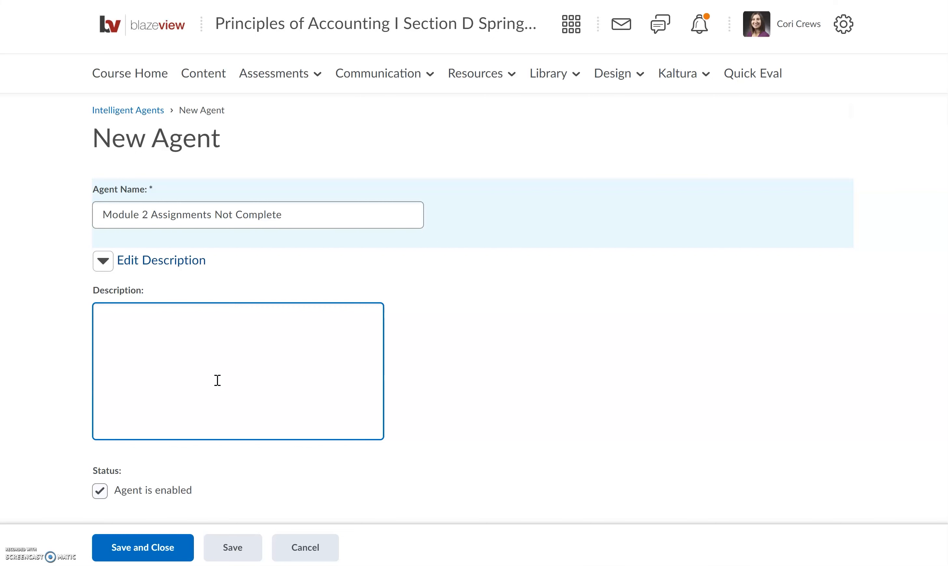
pyautogui.click(104, 261)
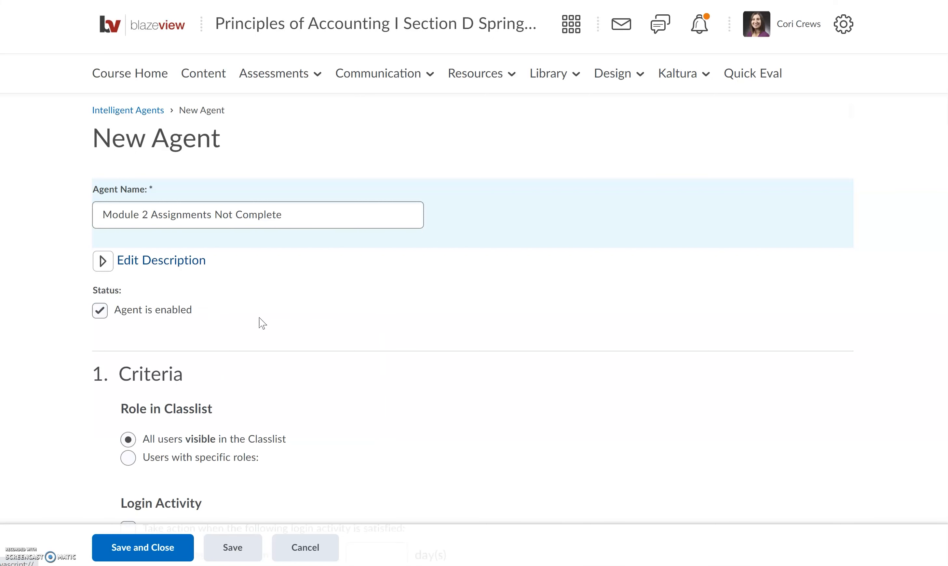
pyautogui.click(100, 312)
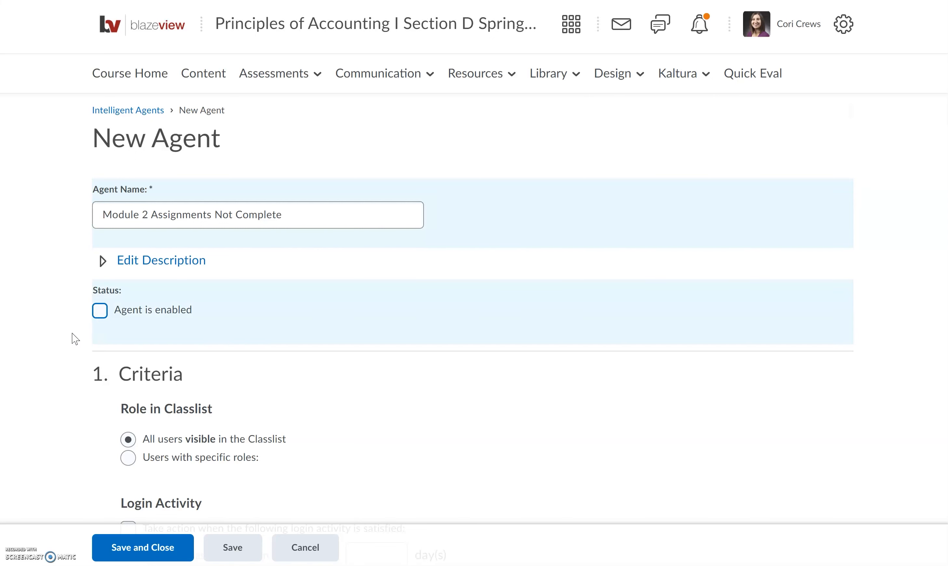
pyautogui.scroll(-8, 67, 349)
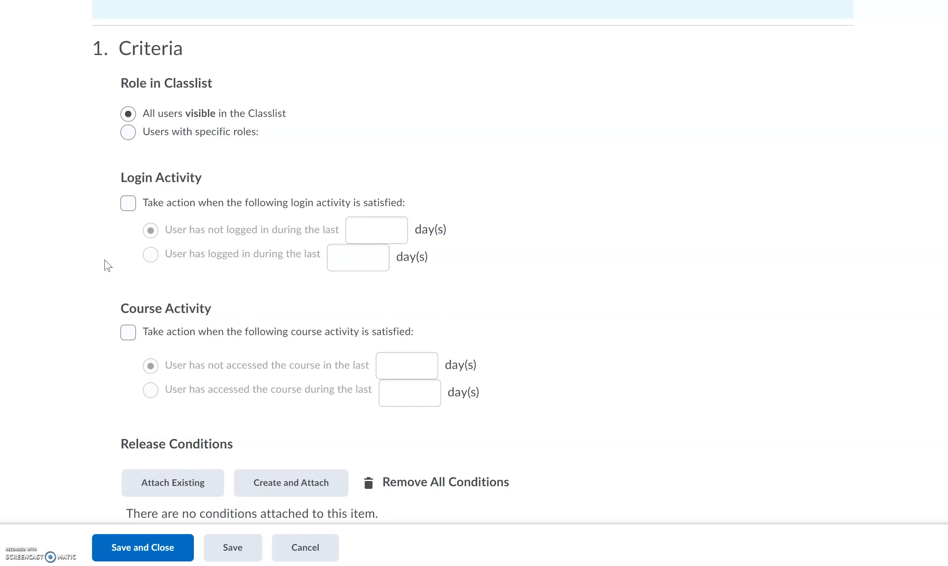
pyautogui.click(130, 334)
pyautogui.click(421, 365)
pyautogui.write('7')
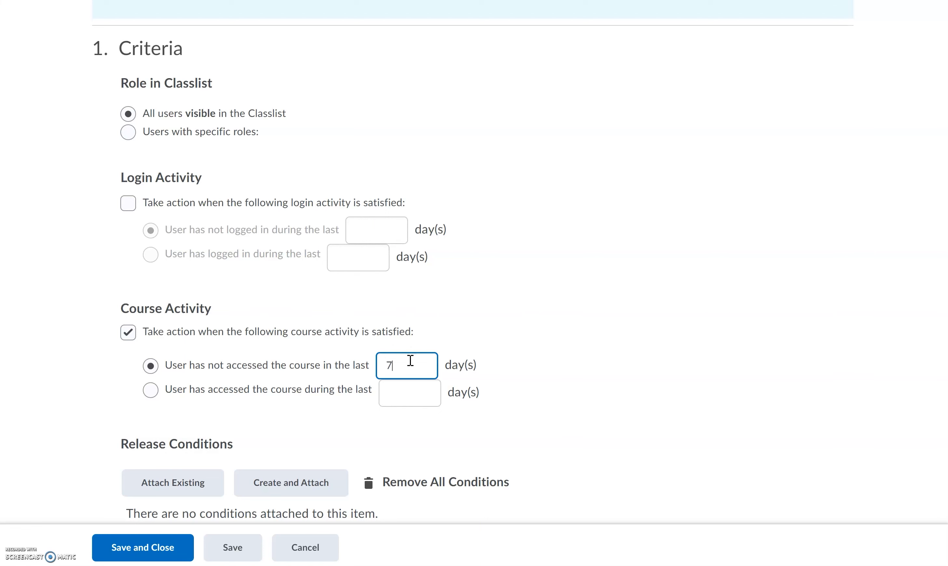
pyautogui.press('BackSpace')
pyautogui.click(130, 334)
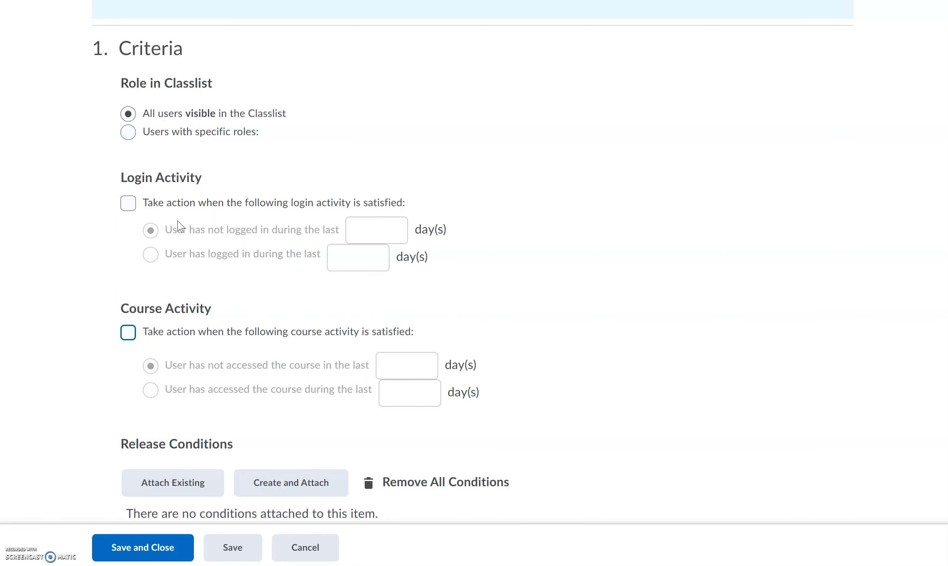
pyautogui.click(368, 231)
# - Start creating a new release condition to attach to the agent's criteria
pyautogui.scroll(-1, 619, 265)
pyautogui.scroll(-10, 619, 266)
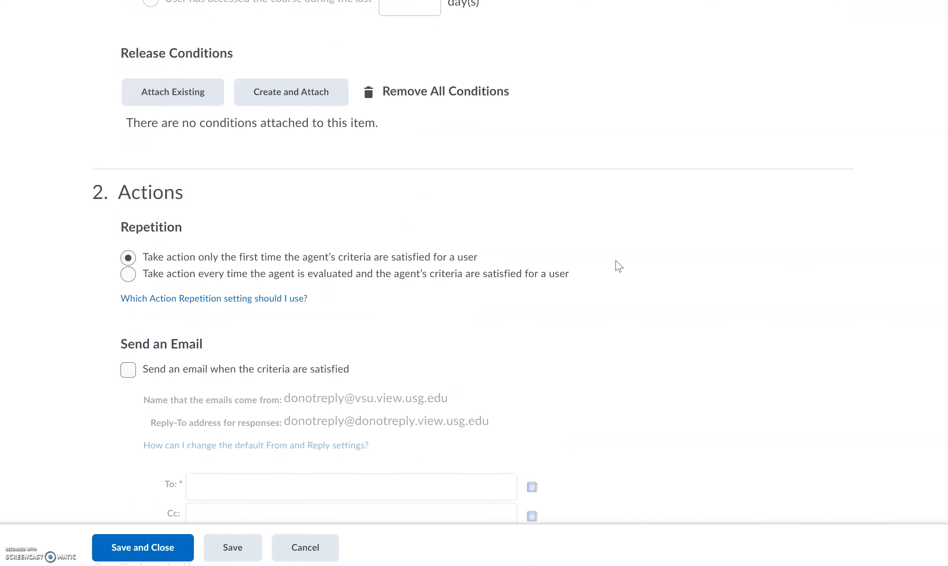
pyautogui.click(305, 102)
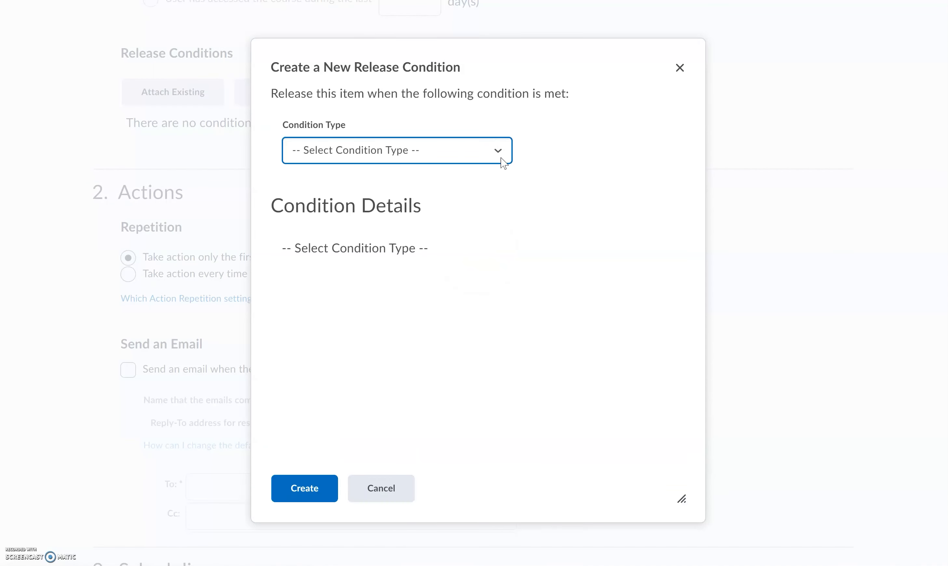
# - Examine the available release condition types, from assignments through grades and quizzes to surveys
pyautogui.click(499, 154)
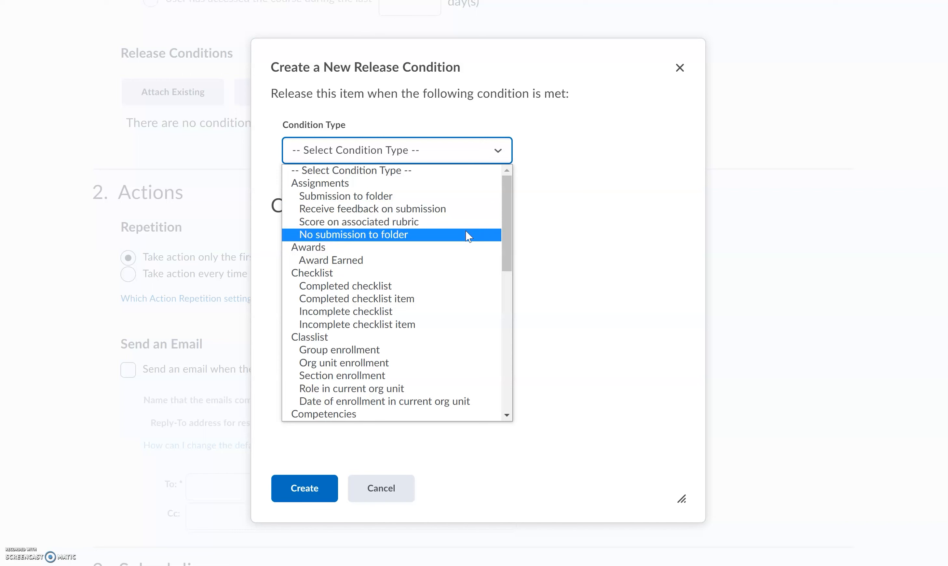
pyautogui.scroll(-2, 504, 221)
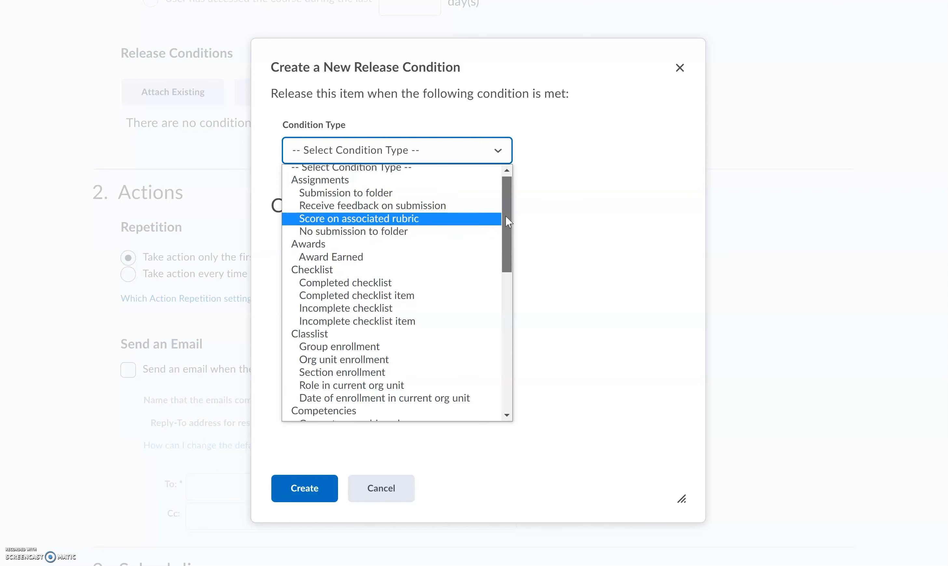
pyautogui.moveTo(504, 223); pyautogui.dragTo(502, 242)
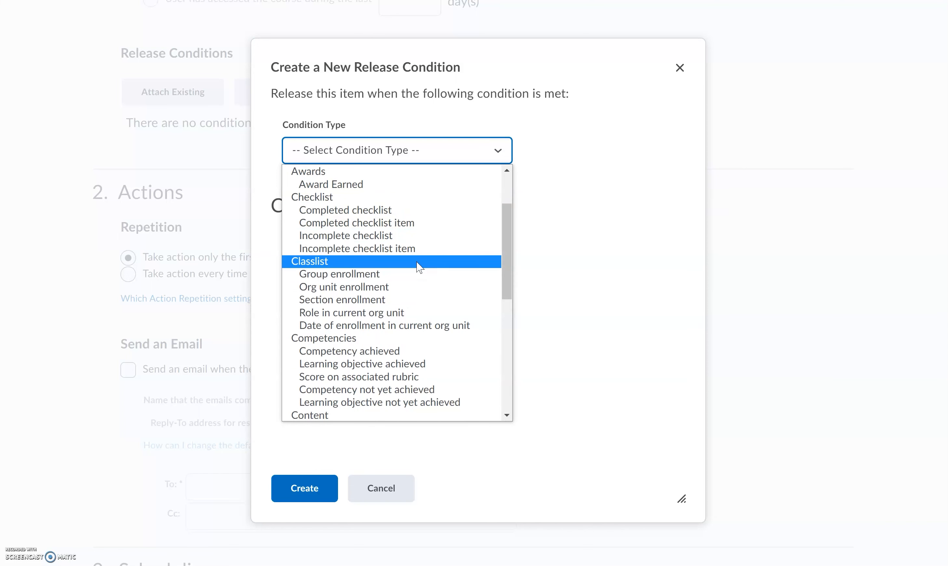
pyautogui.moveTo(504, 237); pyautogui.dragTo(509, 305)
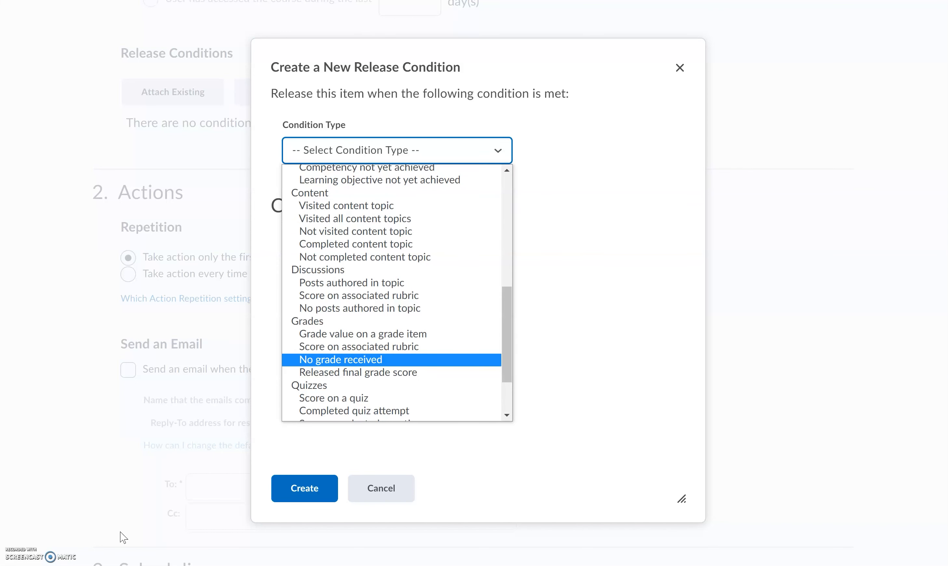
pyautogui.click(499, 152)
pyautogui.click(499, 152)
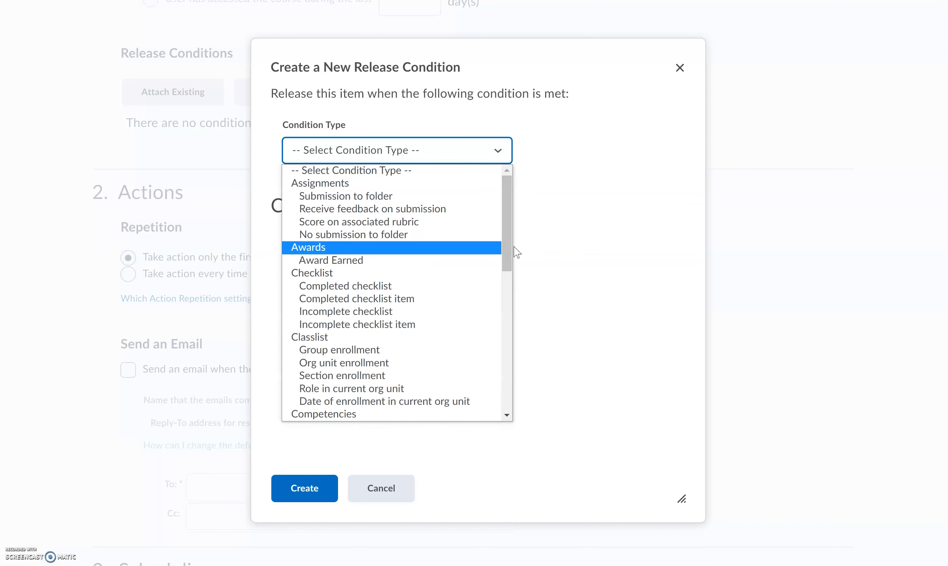
pyautogui.moveTo(507, 229); pyautogui.dragTo(505, 340)
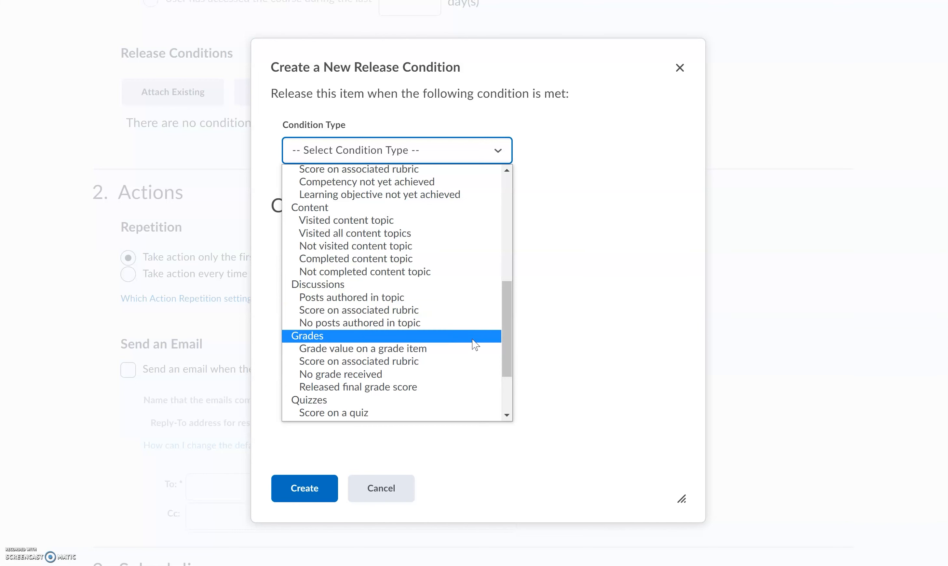
pyautogui.moveTo(506, 312); pyautogui.dragTo(504, 353)
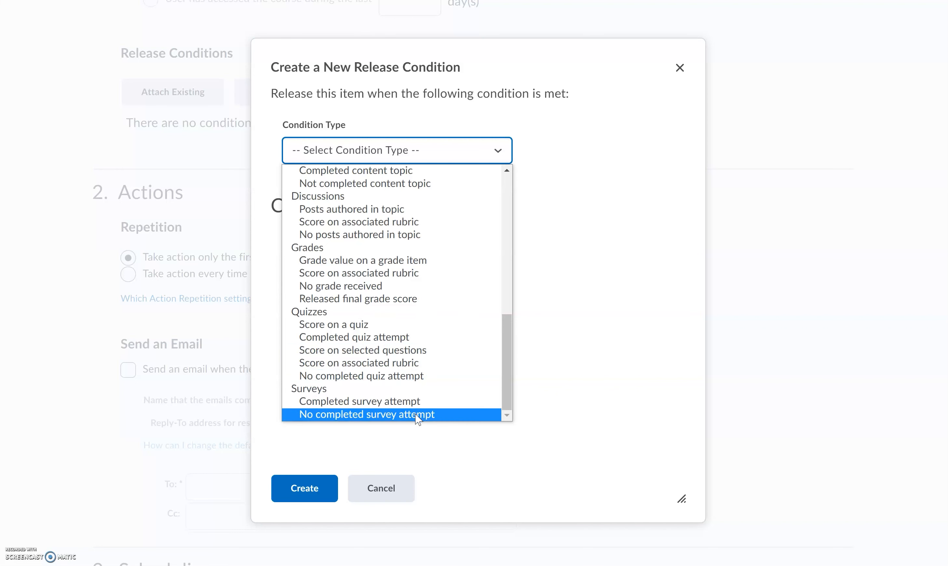
pyautogui.scroll(1, 450, 169)
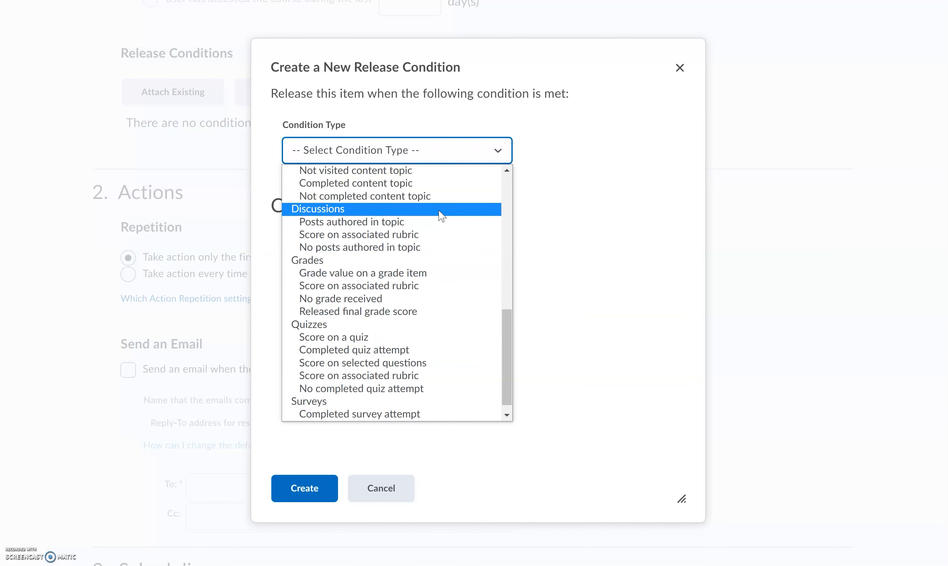
pyautogui.scroll(-1, 449, 274)
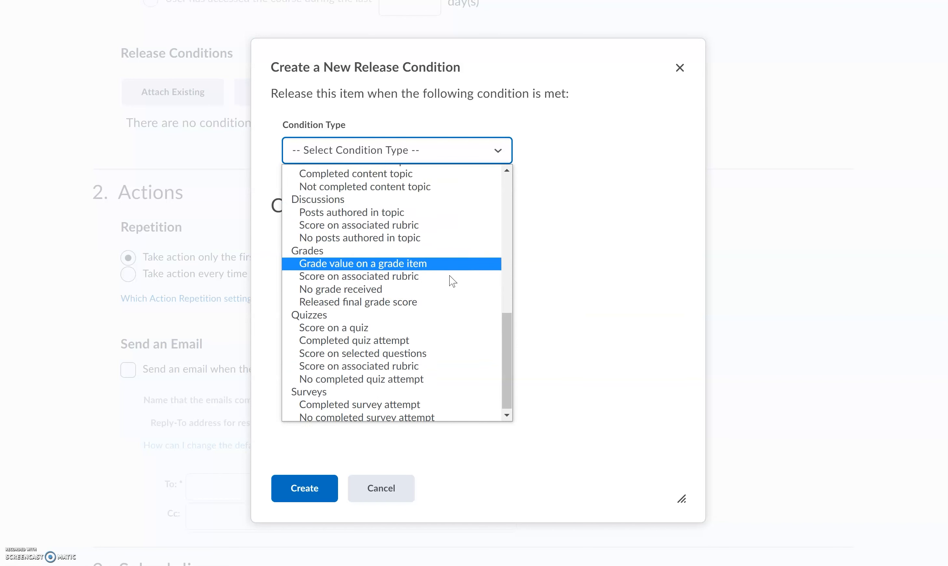
pyautogui.click(425, 340)
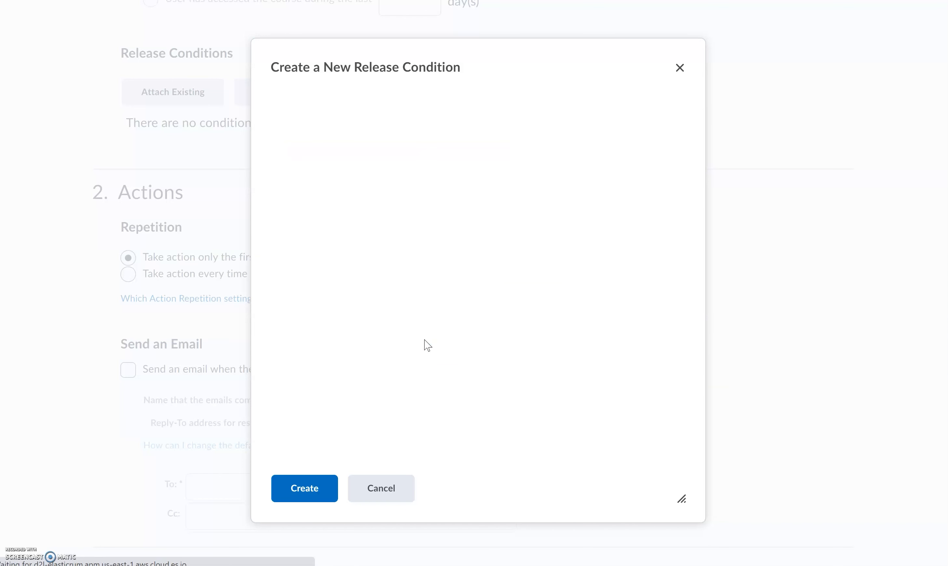
pyautogui.click(497, 280)
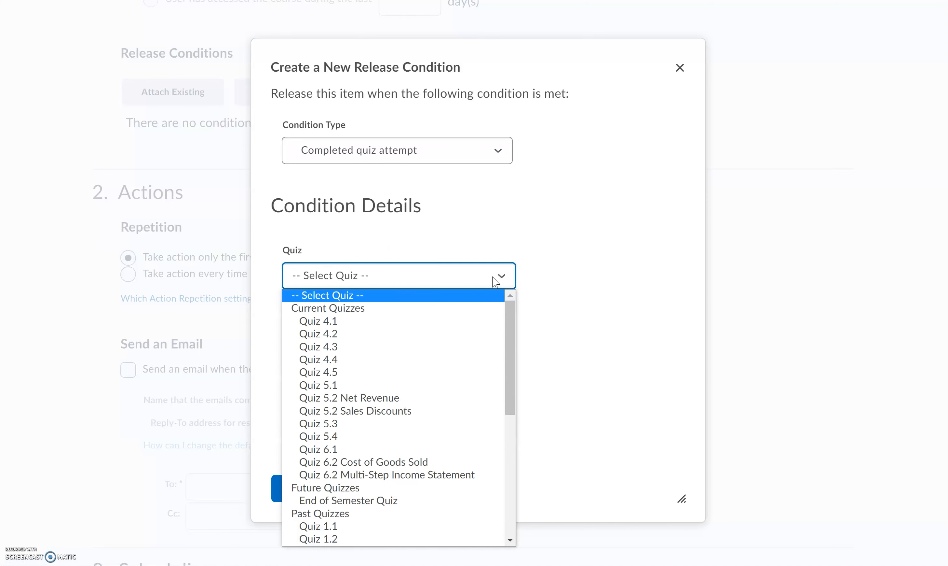
pyautogui.moveTo(510, 311); pyautogui.dragTo(503, 454)
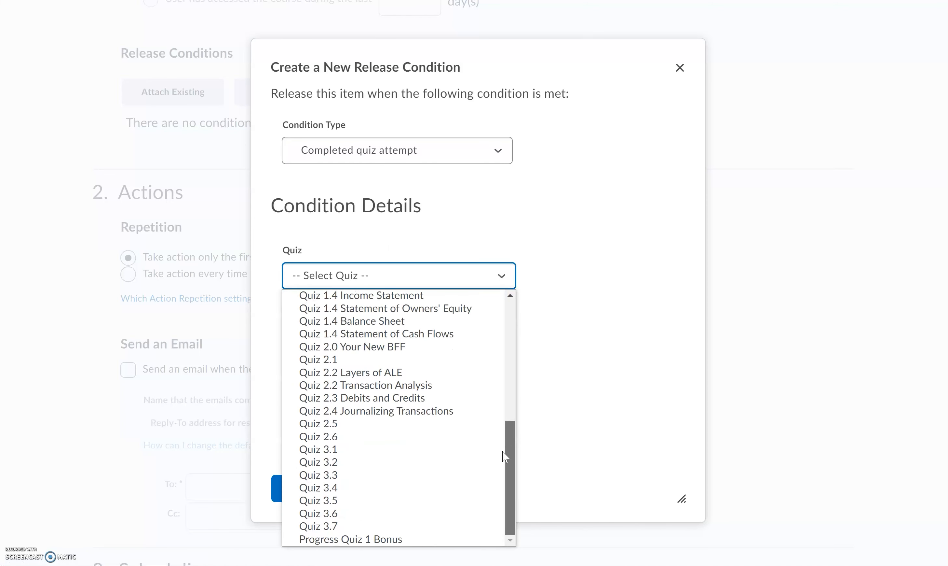
pyautogui.click(435, 343)
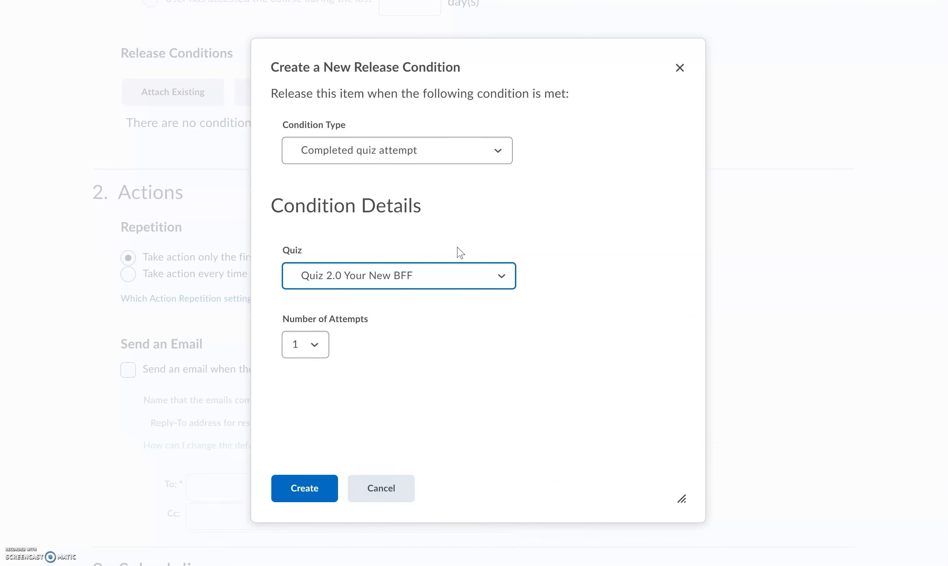
# - Create a "No completed quiz attempt" release condition for the quiz "Quiz 2.0 Your New BFF"
pyautogui.click(485, 154)
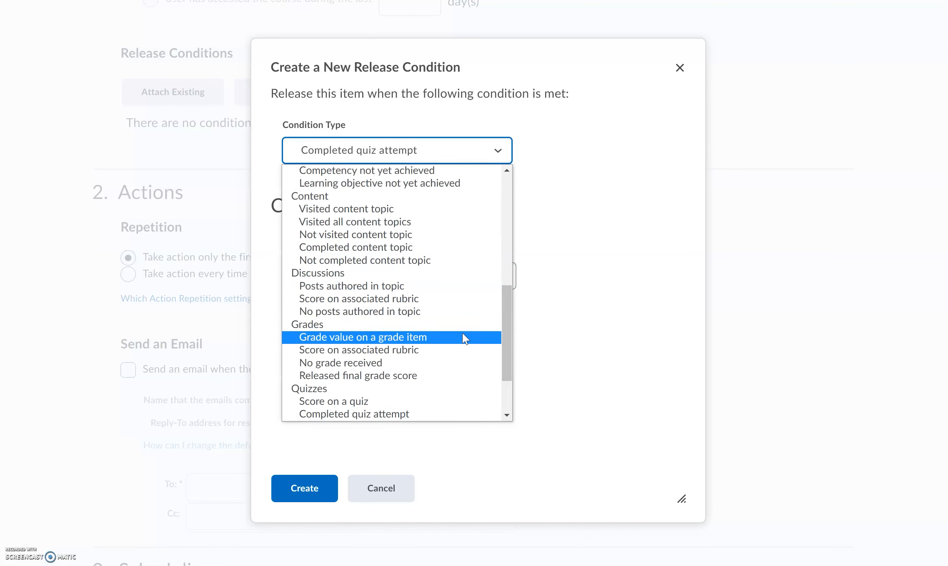
pyautogui.scroll(-3, 446, 361)
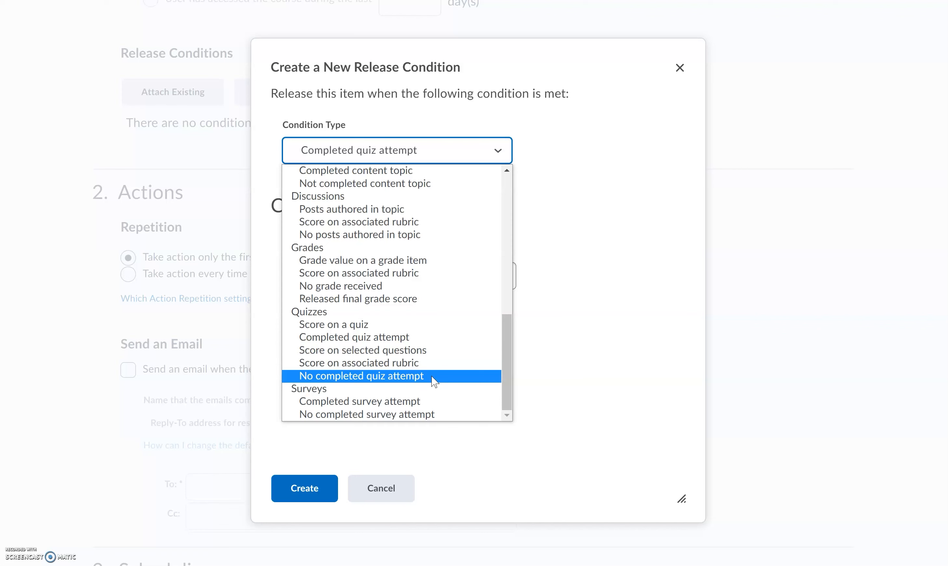
pyautogui.click(433, 376)
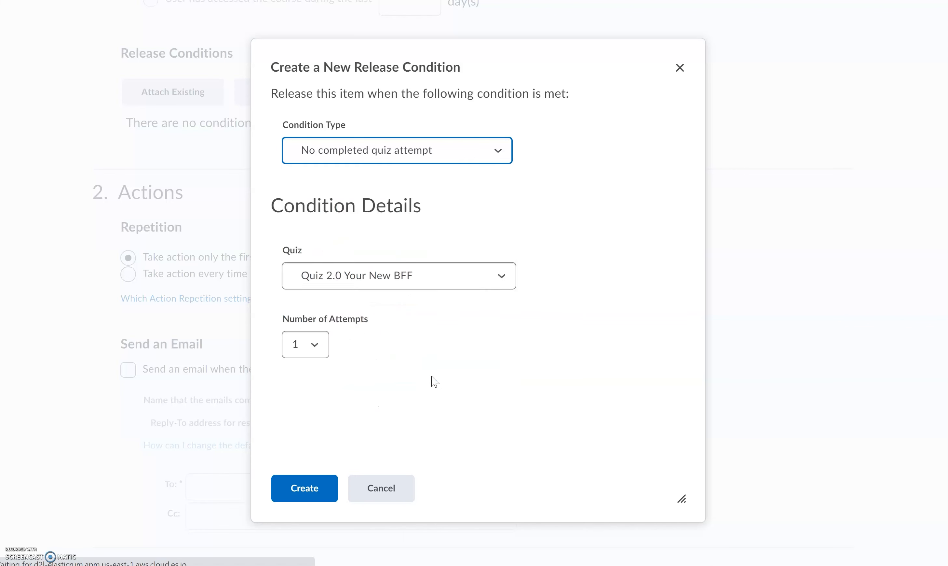
pyautogui.click(457, 287)
pyautogui.scroll(-6, 424, 347)
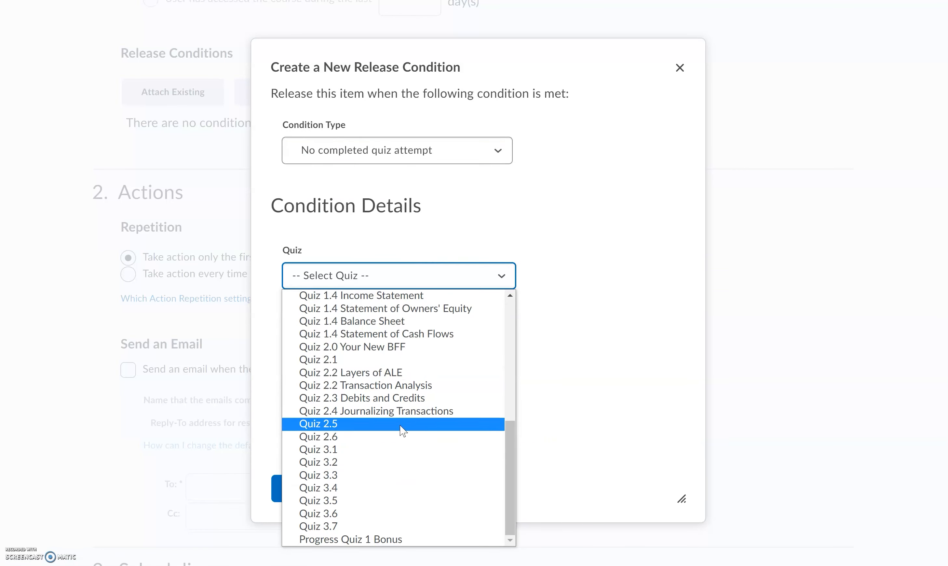
pyautogui.click(426, 347)
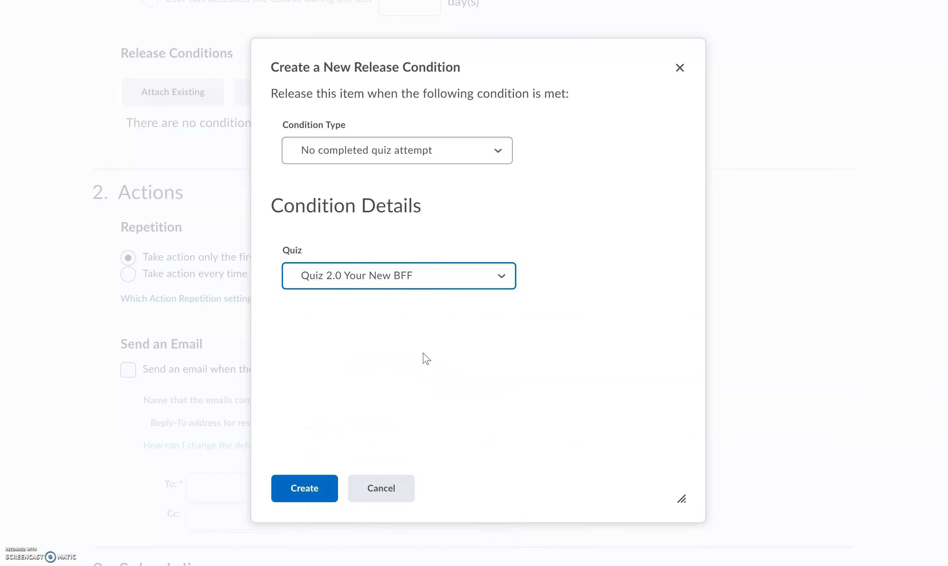
pyautogui.click(316, 494)
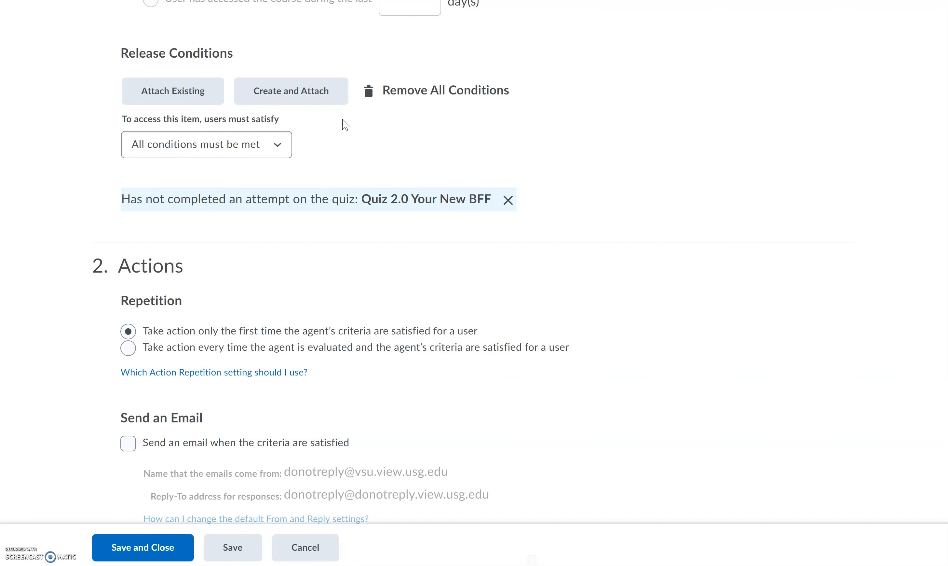
# - Start another release condition for the agent with the condition type "Grade value on a grade item"
pyautogui.click(318, 94)
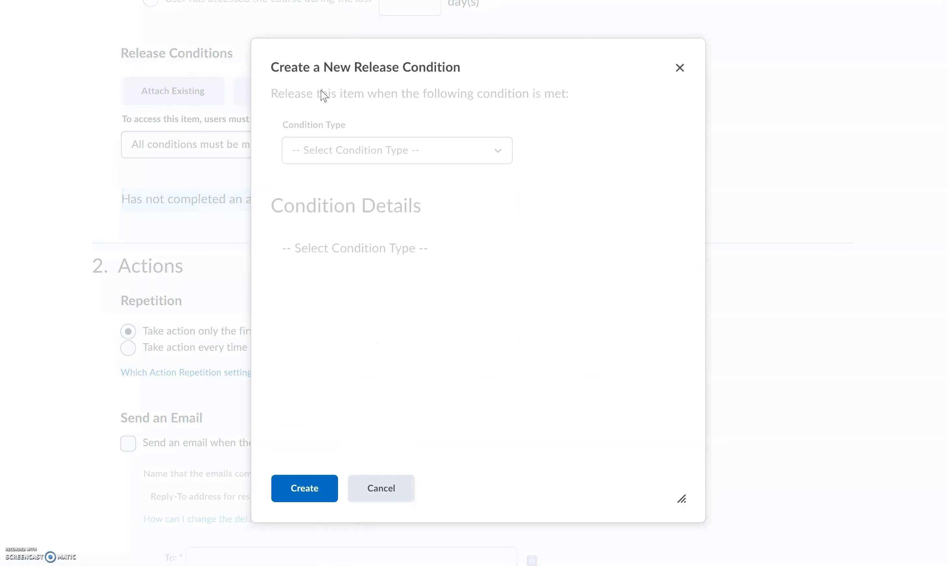
pyautogui.click(500, 154)
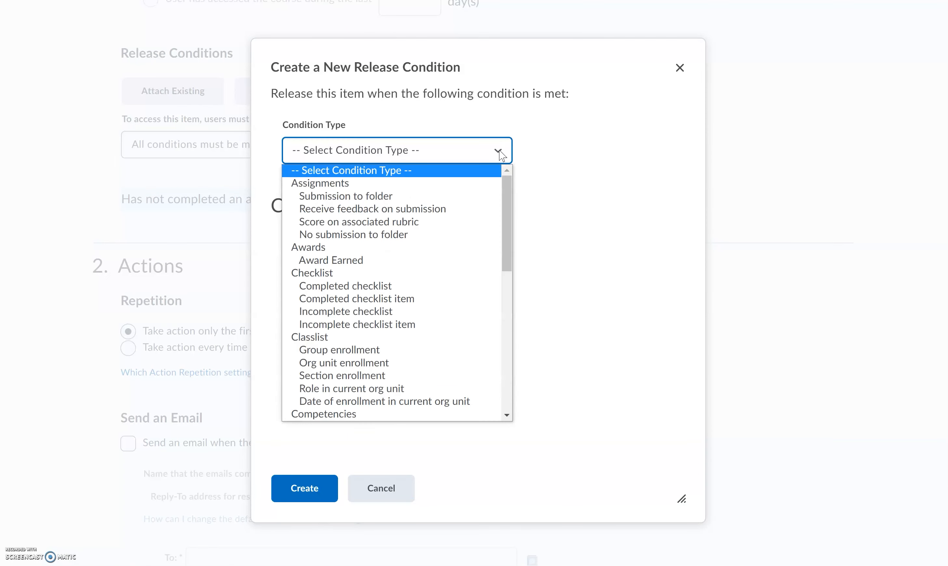
pyautogui.moveTo(504, 209); pyautogui.dragTo(544, 203)
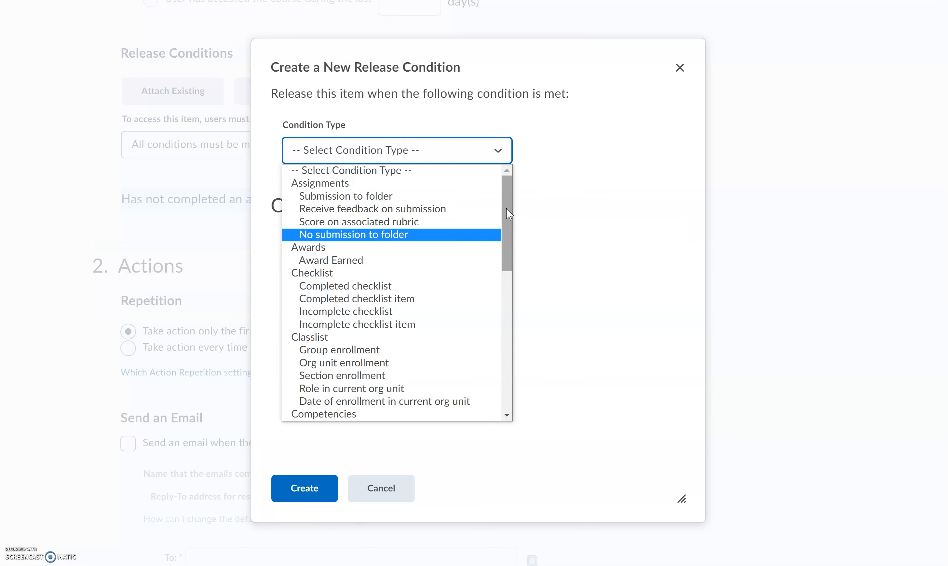
pyautogui.moveTo(506, 208); pyautogui.dragTo(501, 361)
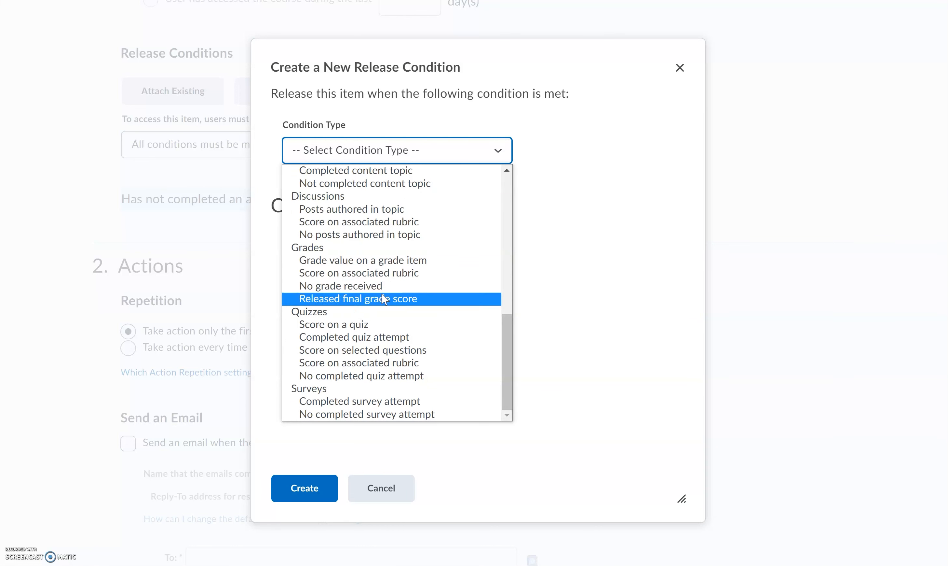
pyautogui.click(412, 263)
# - Set the condition to a grade of <= 0 % on the grade item "Ch 2 Homework" and create it
pyautogui.click(462, 282)
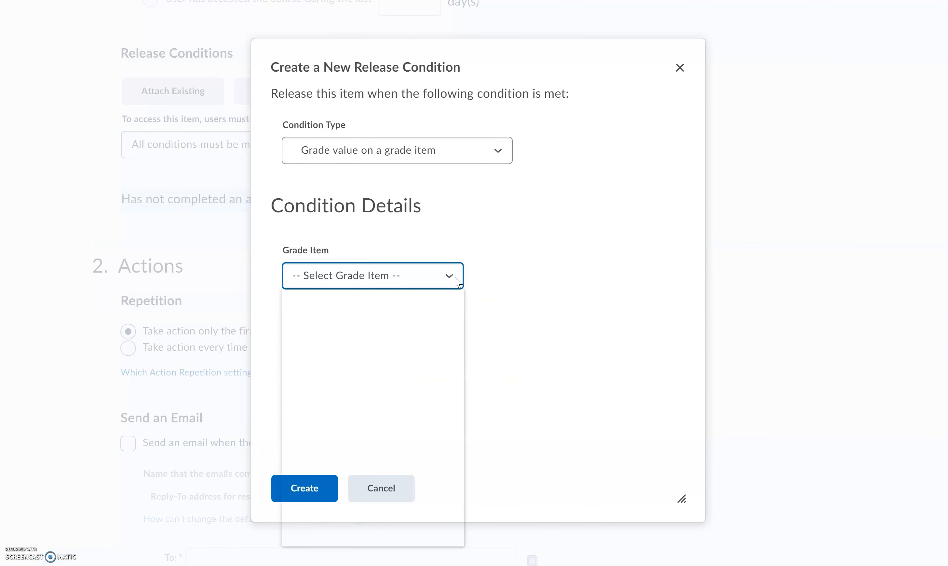
pyautogui.moveTo(458, 311); pyautogui.dragTo(455, 452)
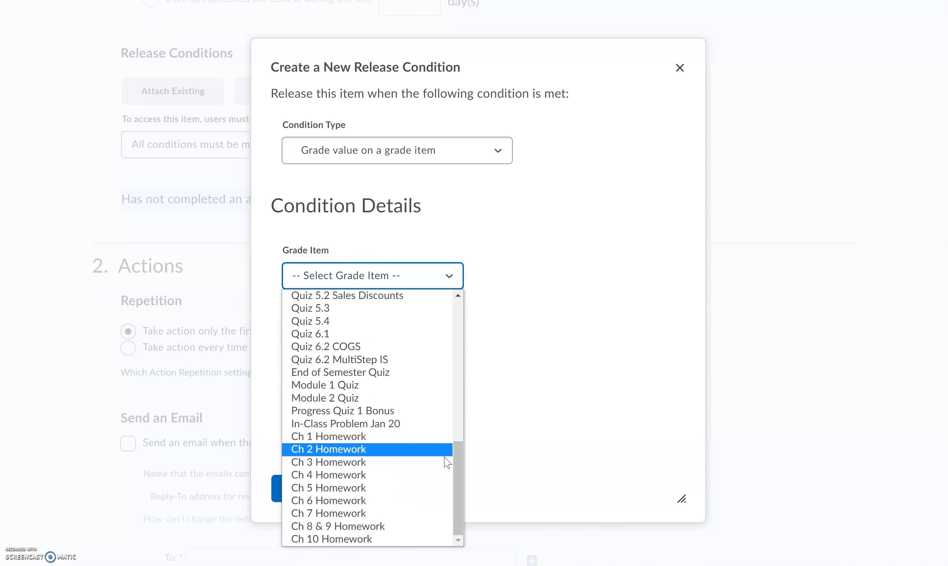
pyautogui.click(418, 448)
pyautogui.click(314, 405)
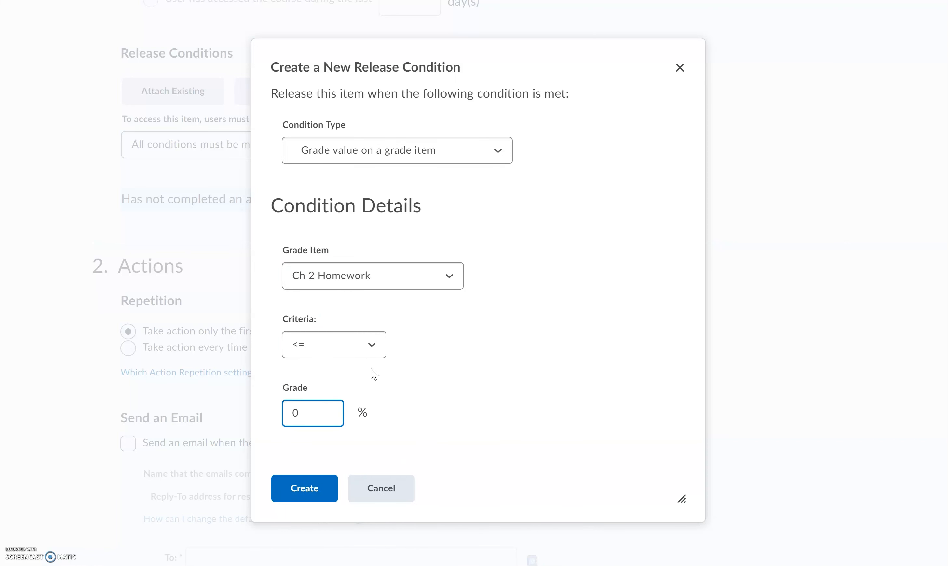
pyautogui.click(477, 332)
pyautogui.click(313, 488)
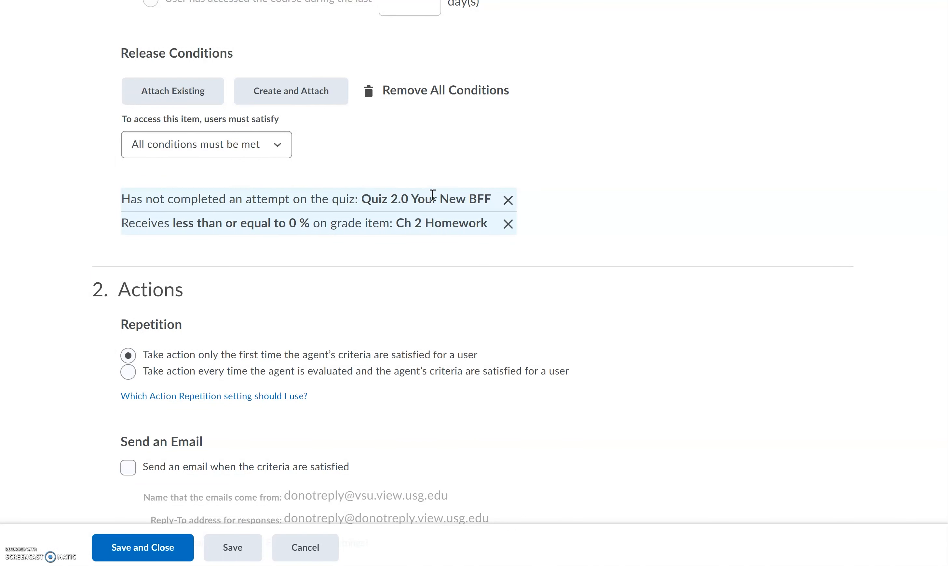
# - Examine the all-or-any choice for the release conditions and the action repetition options, leaving both as they are
pyautogui.click(279, 145)
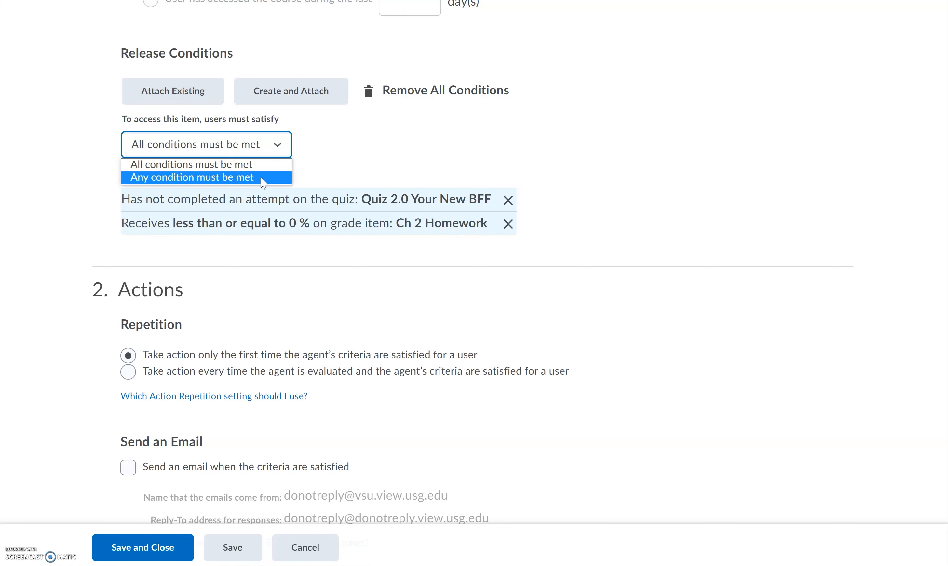
pyautogui.click(358, 155)
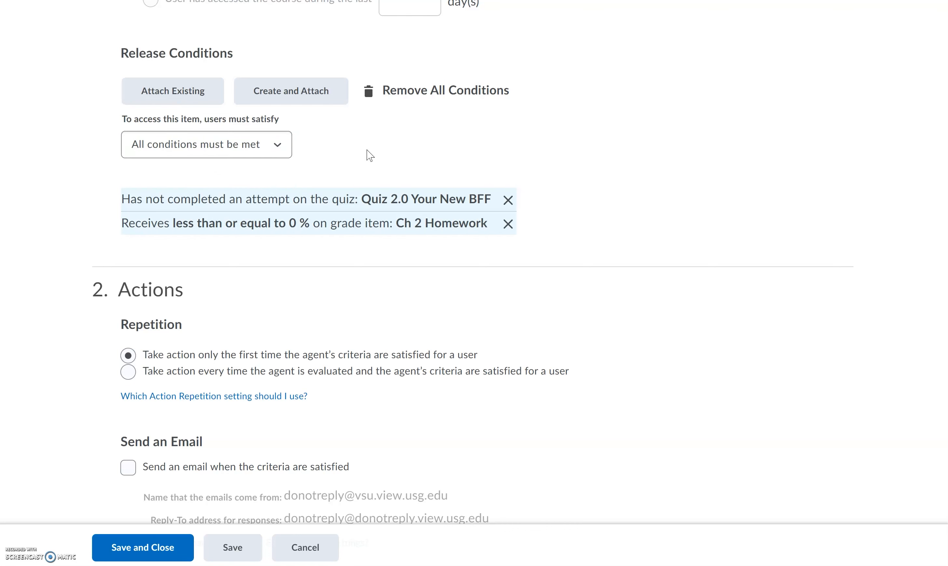
pyautogui.scroll(-3, 811, 246)
pyautogui.scroll(-1, 812, 250)
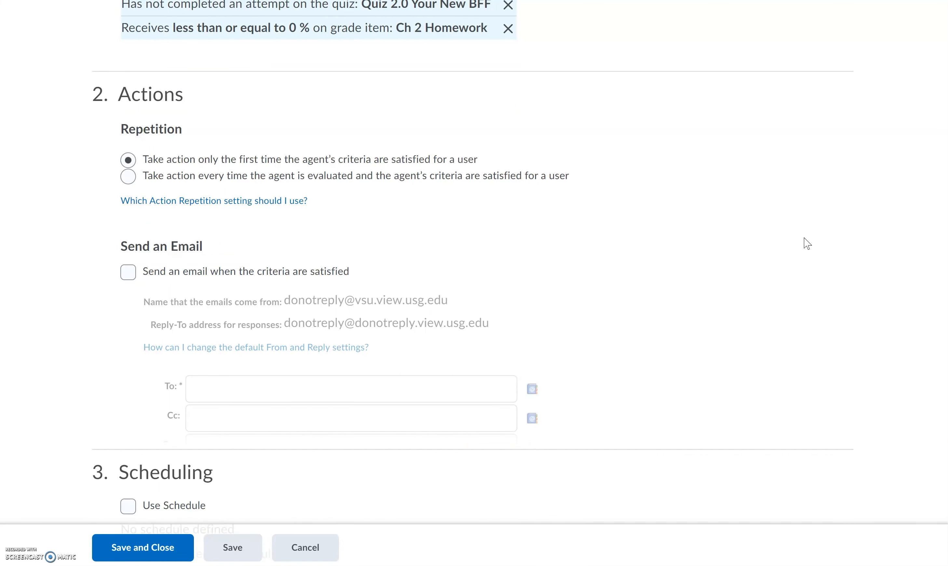
pyautogui.scroll(-1, 804, 243)
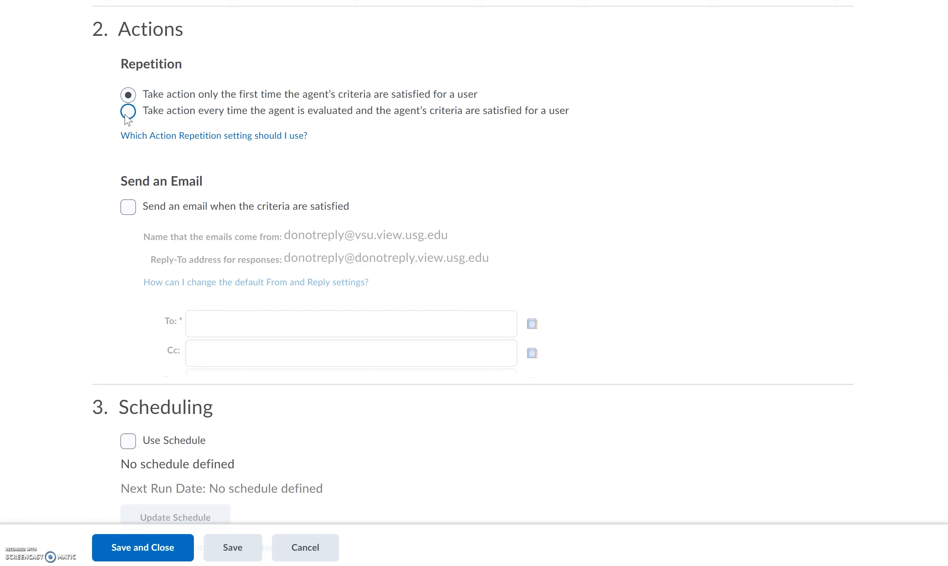
pyautogui.scroll(6, 317, 118)
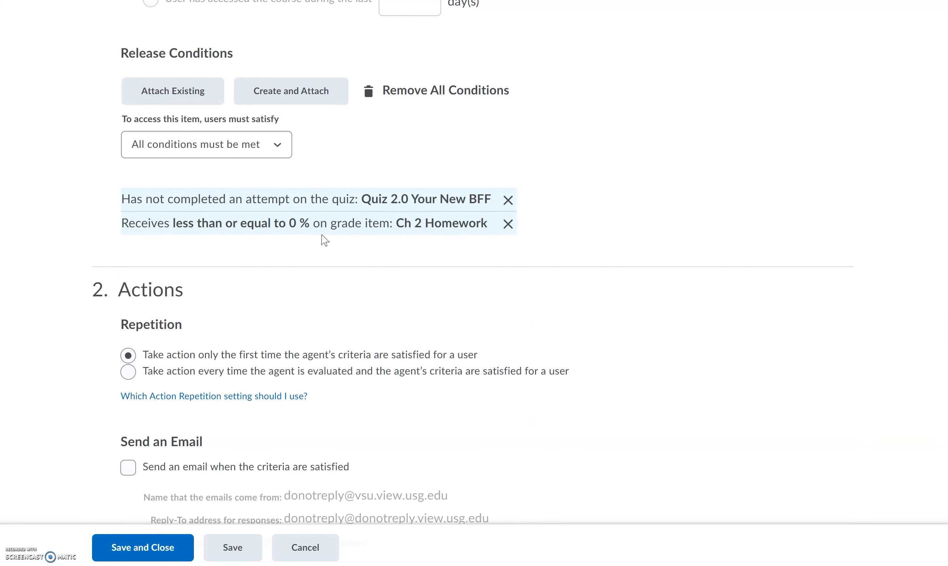
pyautogui.scroll(-2, 314, 249)
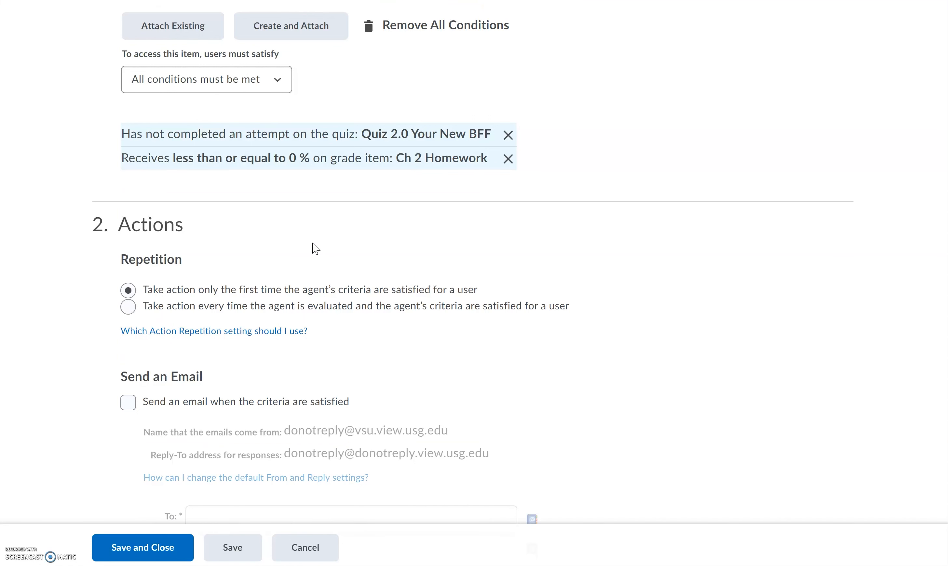
pyautogui.scroll(-2, 315, 249)
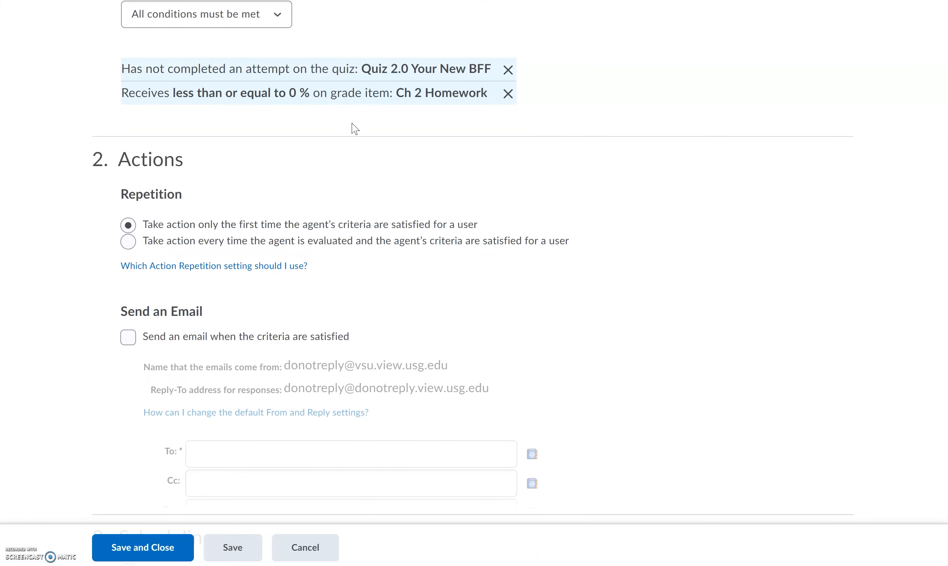
pyautogui.scroll(-1, 395, 184)
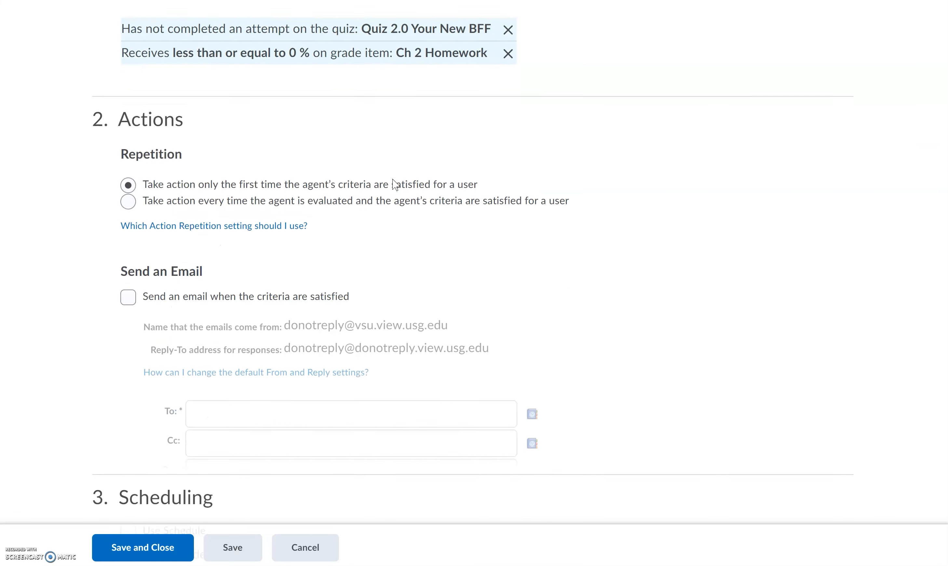
# - Enable sending an email when the agent's criteria are satisfied
pyautogui.scroll(-3, 234, 165)
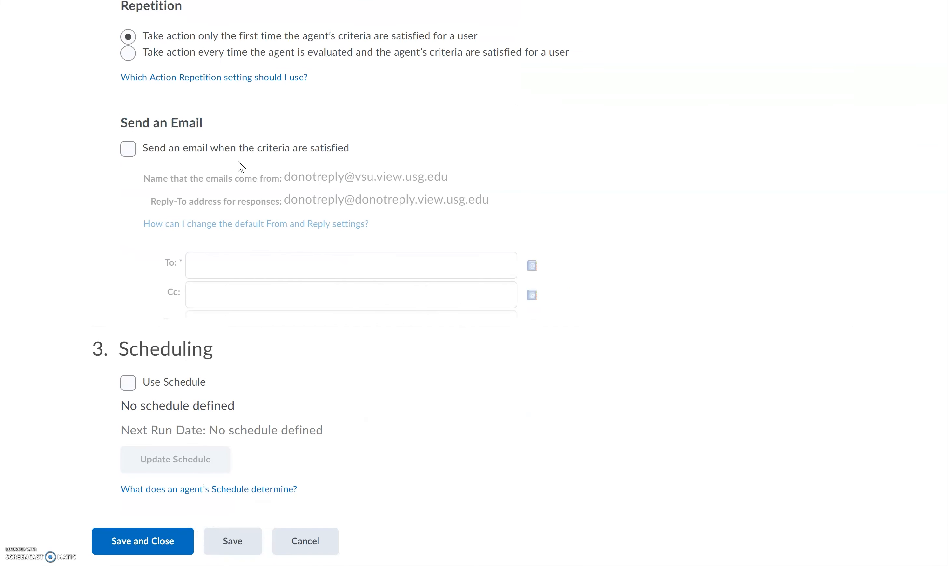
pyautogui.click(130, 152)
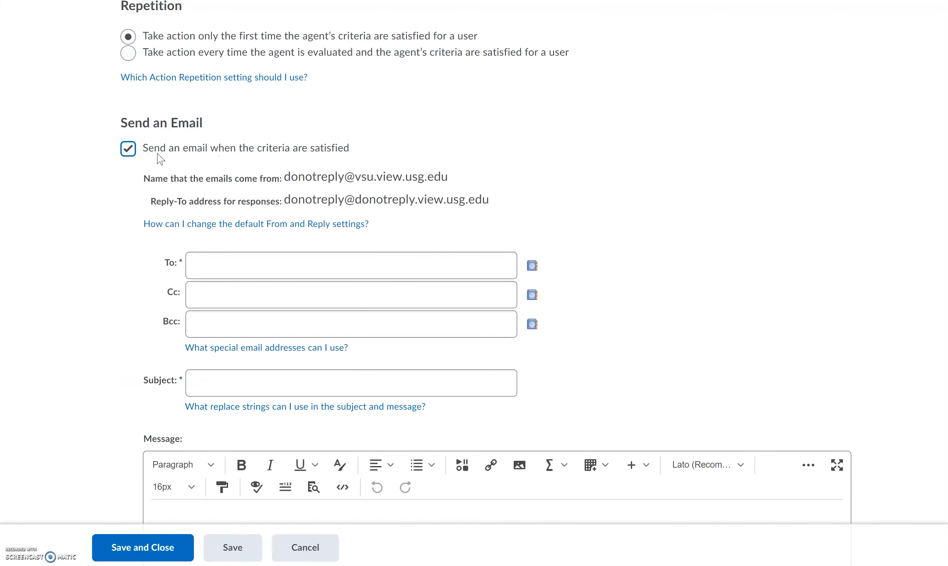
pyautogui.scroll(2, 175, 160)
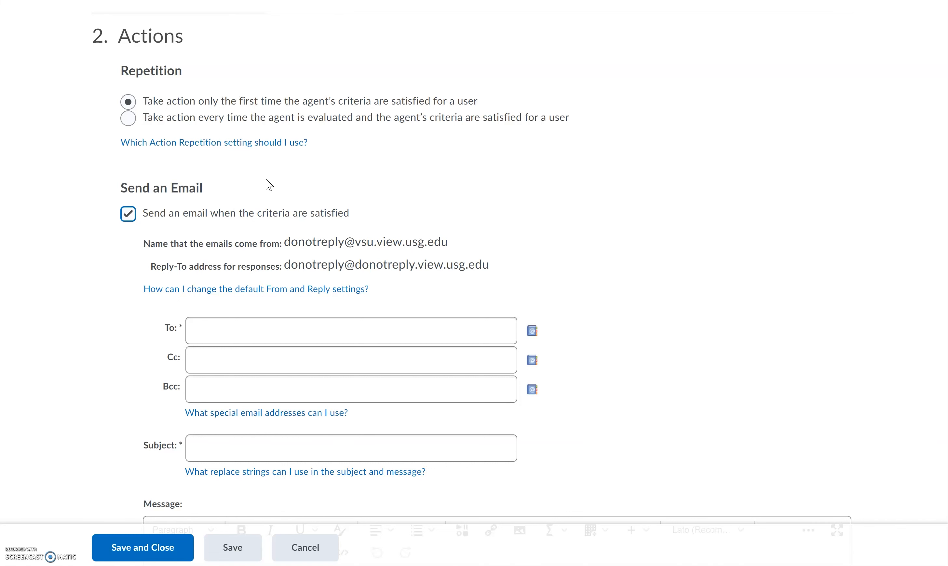
pyautogui.scroll(-1, 268, 185)
pyautogui.scroll(-1, 270, 193)
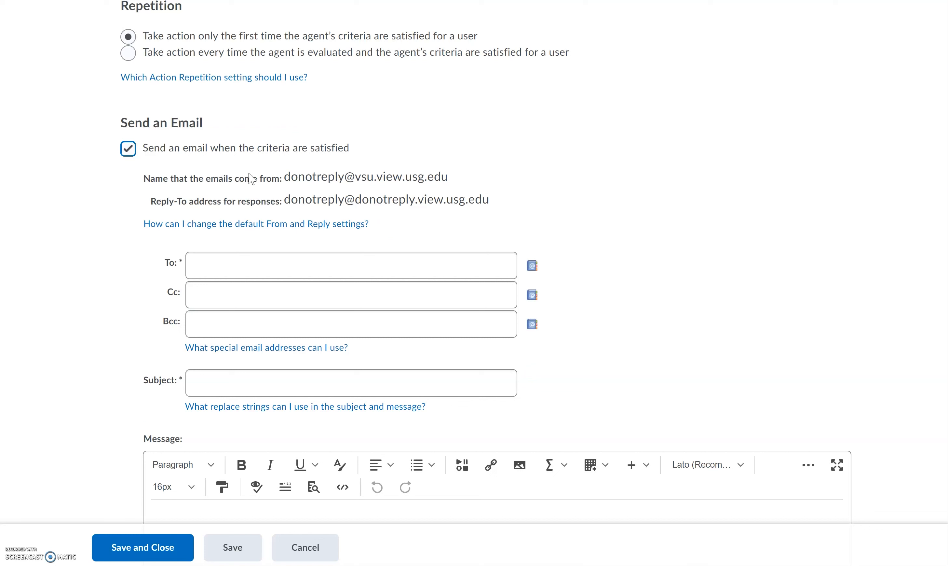
# - Address the email to {InitiatingUser} and give it the subject "Missed Module 2 Assignments"
pyautogui.click(259, 261)
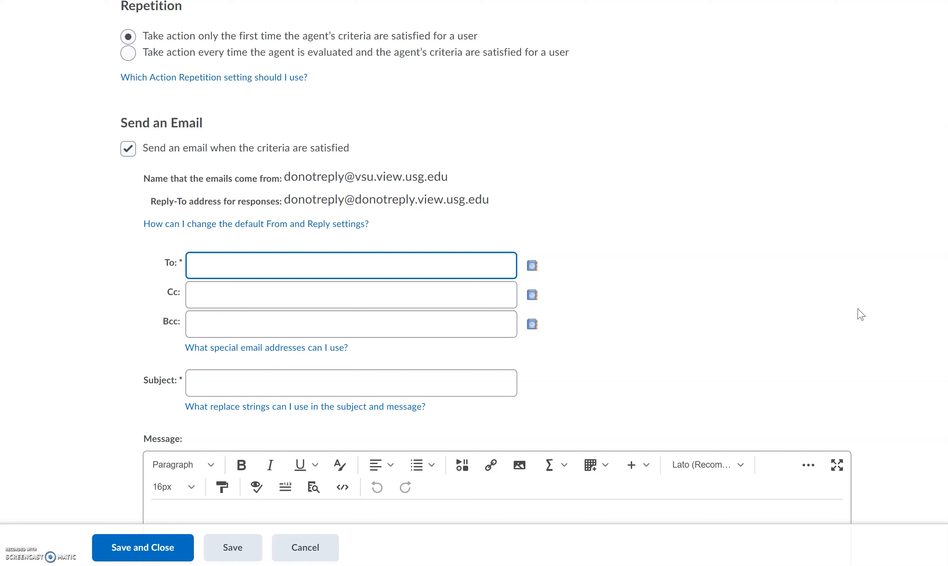
pyautogui.write('{InitiatingUser}')
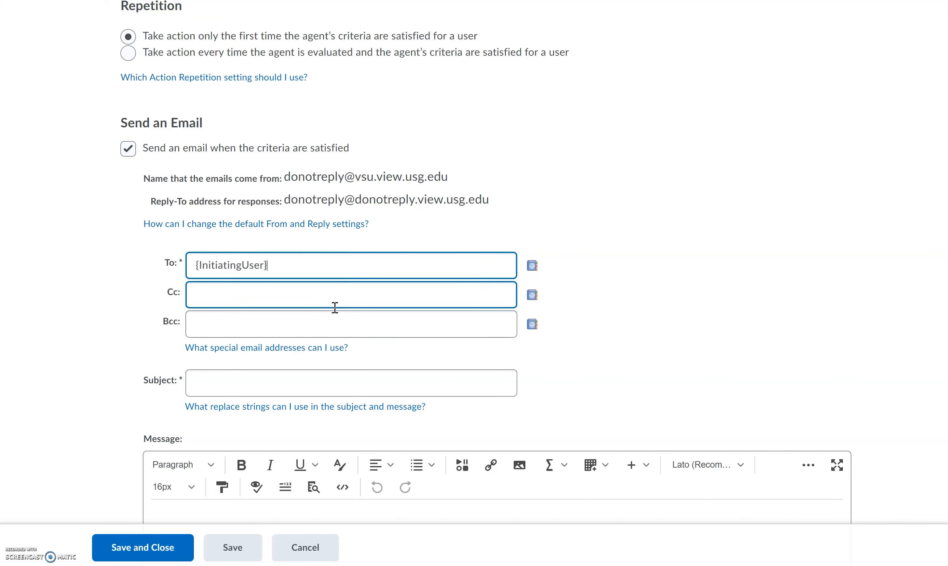
pyautogui.click(276, 383)
pyautogui.scroll(-3, 725, 324)
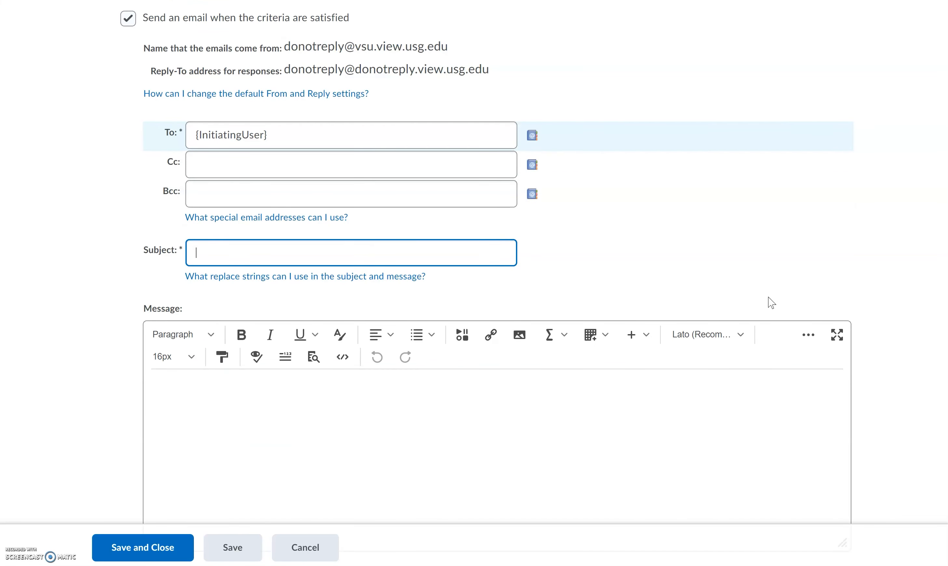
pyautogui.write('Missed Module 2 Assignments')
# - Write the message "I noticed that you missed your Module 2 assignments. Is everything okay?", closed with "Thank you," and the instructor's name
pyautogui.click(667, 408)
pyautogui.scroll(-3, 666, 402)
pyautogui.scroll(-2, 666, 403)
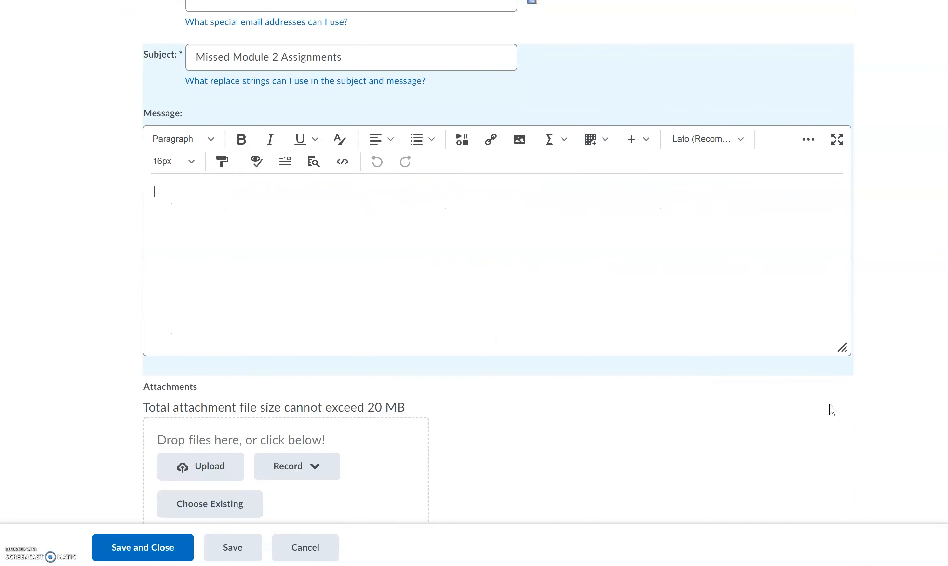
pyautogui.write('I noticed that you missed')
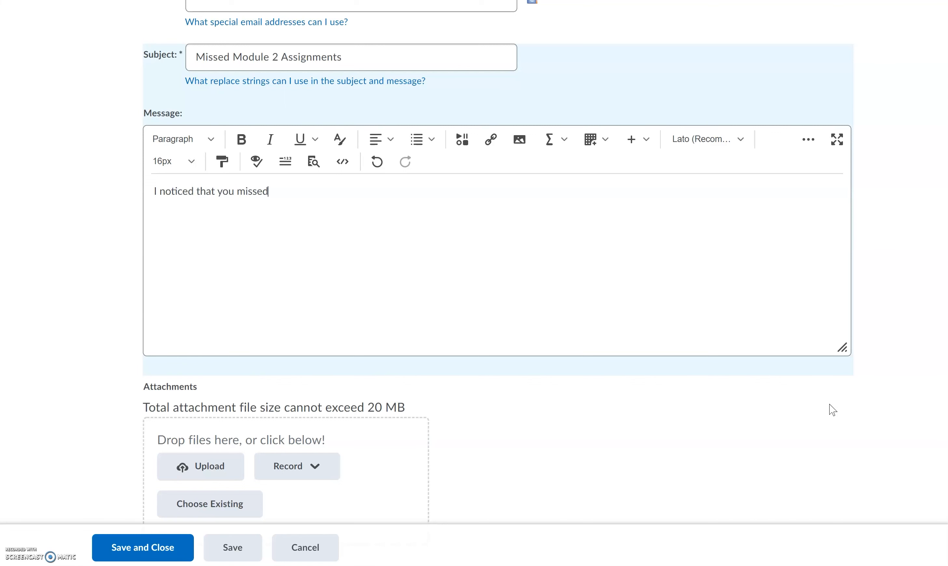
pyautogui.write(' your Module 2 assignments. Is everything okay?')
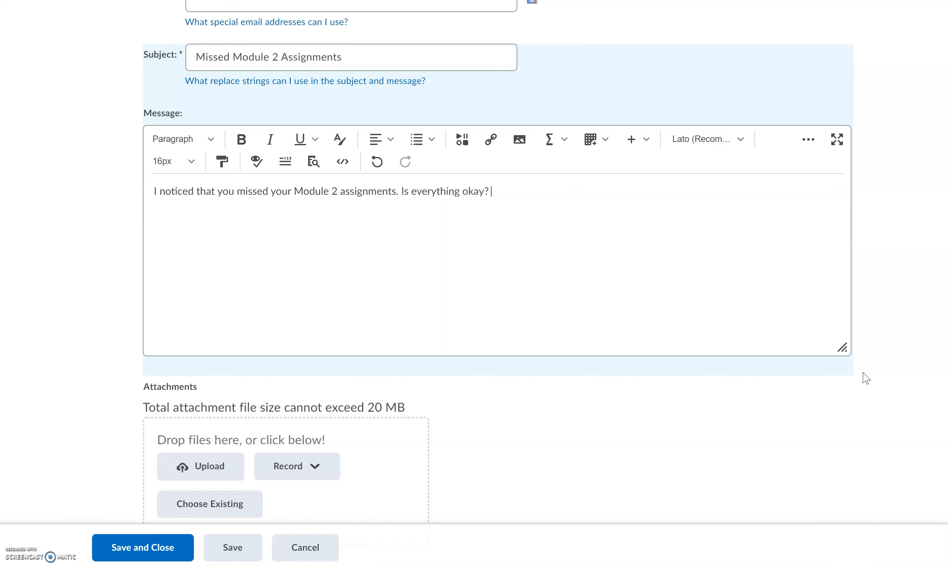
pyautogui.press('Return')
pyautogui.write('Thankyou')
pyautogui.press('BackSpace')
pyautogui.press('BackSpace')
pyautogui.press('BackSpace')
pyautogui.write('you,')
pyautogui.press('Return')
pyautogui.write('Dr. Crews')
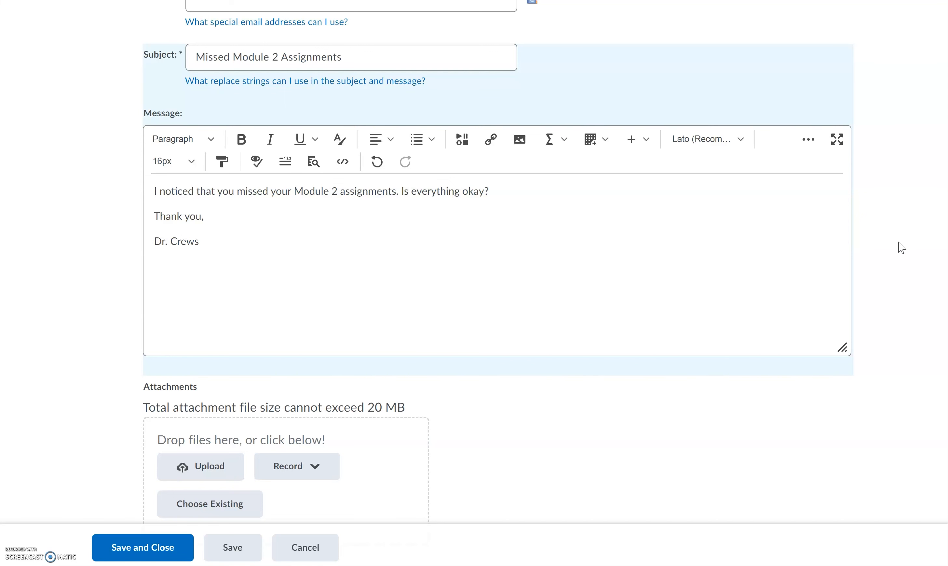
# - Leave the agent without attachments or a schedule, keep the HTML email format, and save and close it
pyautogui.scroll(-2, 901, 248)
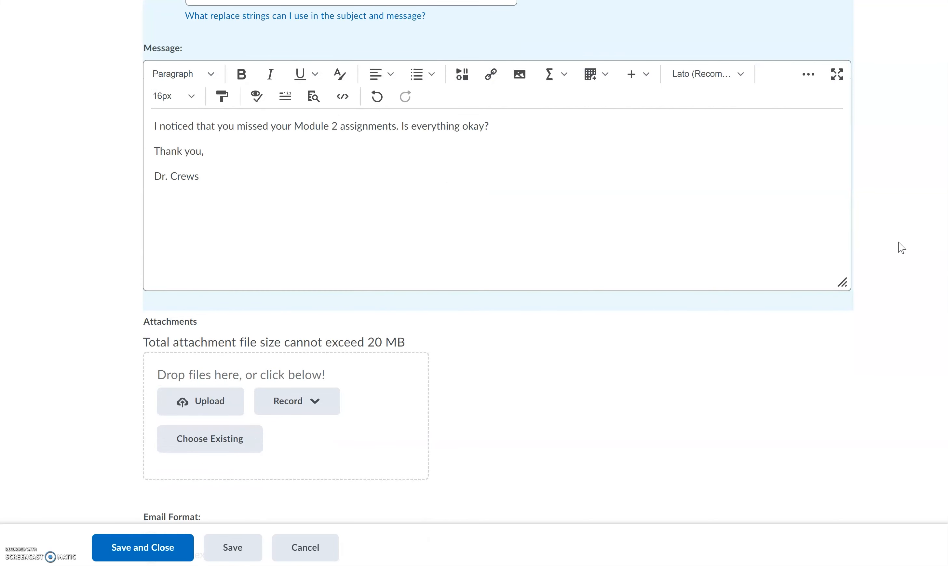
pyautogui.scroll(-2, 902, 247)
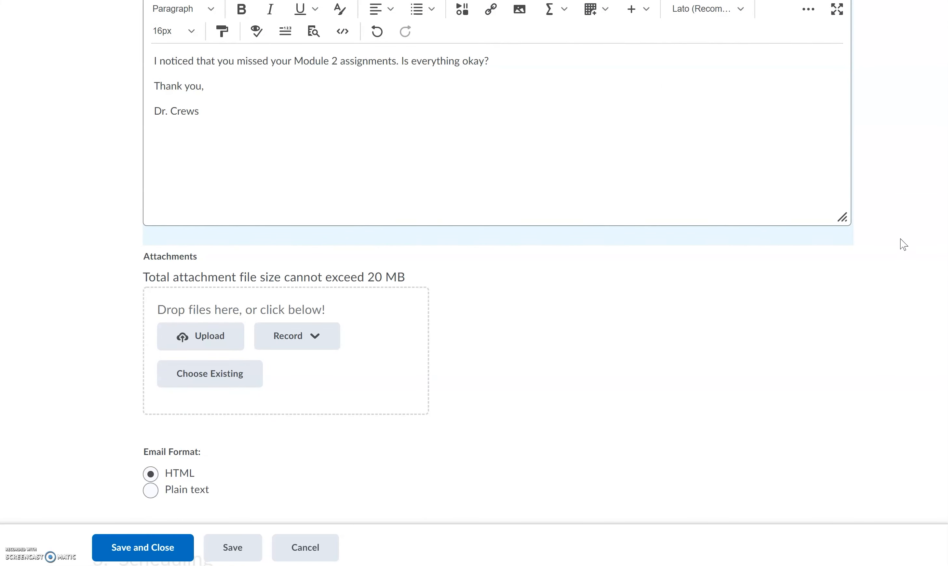
pyautogui.scroll(-2, 525, 319)
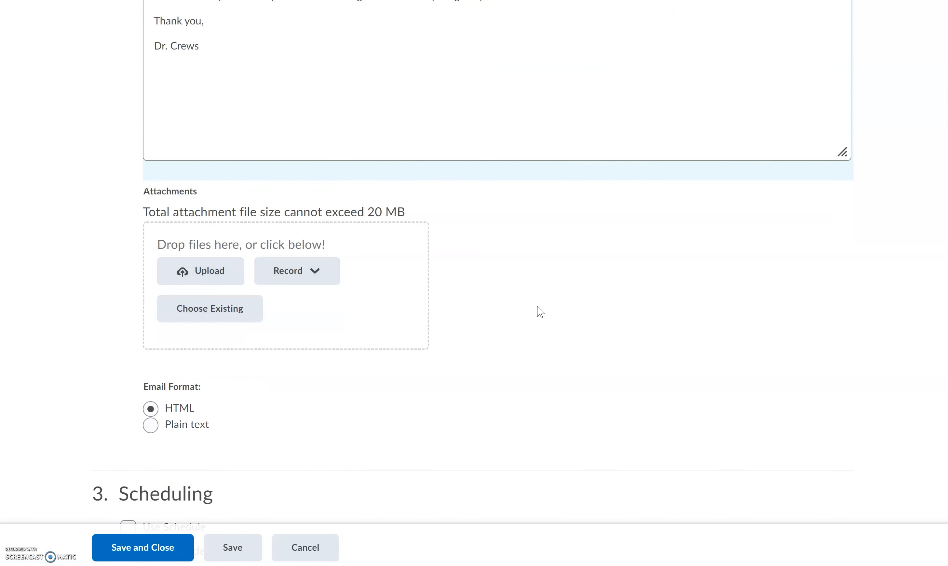
pyautogui.scroll(-4, 535, 310)
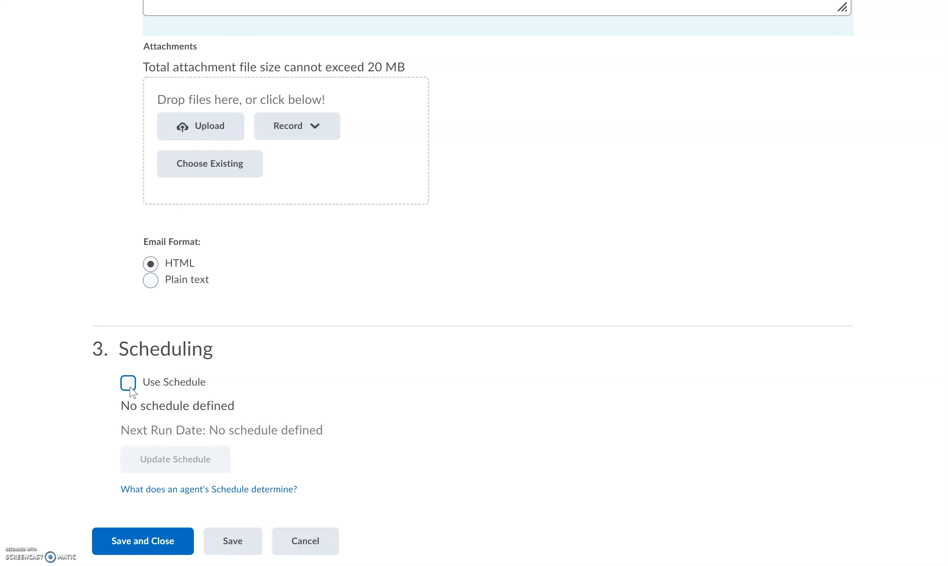
pyautogui.click(147, 545)
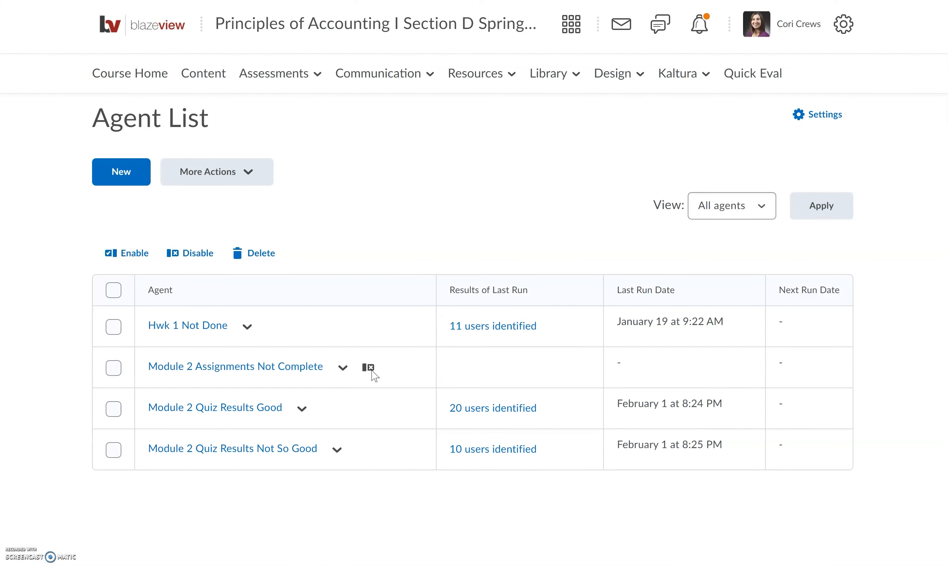
# - Submit a practice run of the "Module 2 Assignments Not Complete" agent and return to the agent list
pyautogui.click(114, 369)
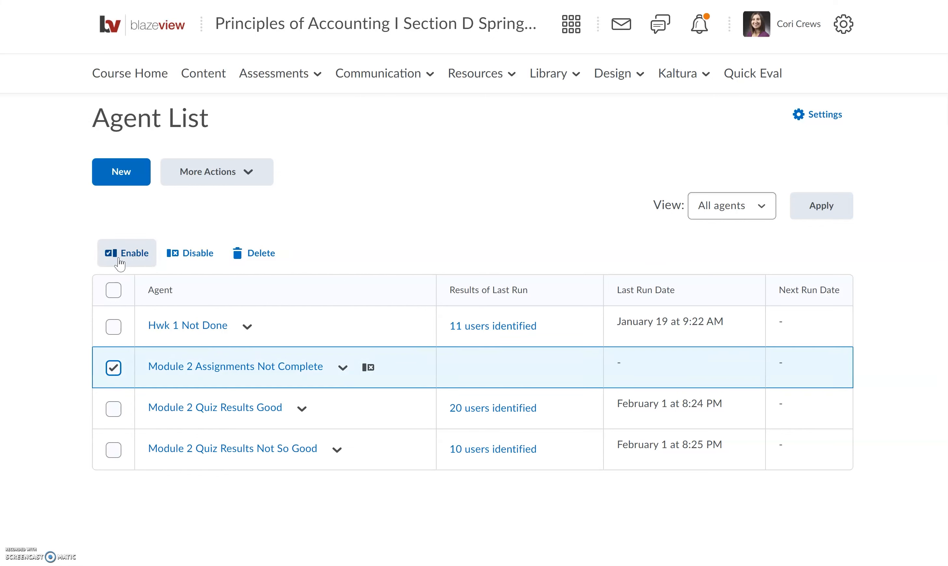
pyautogui.click(113, 369)
pyautogui.click(343, 375)
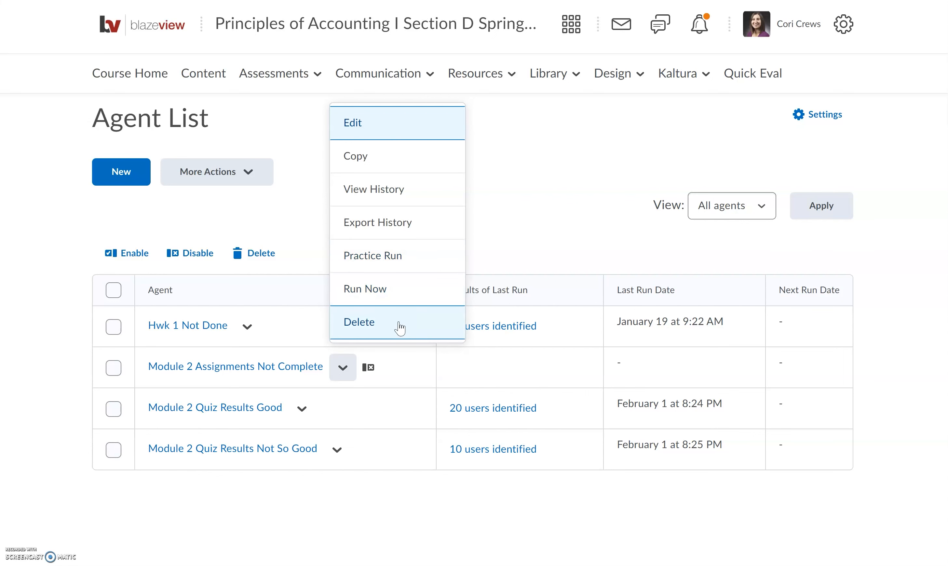
pyautogui.click(415, 262)
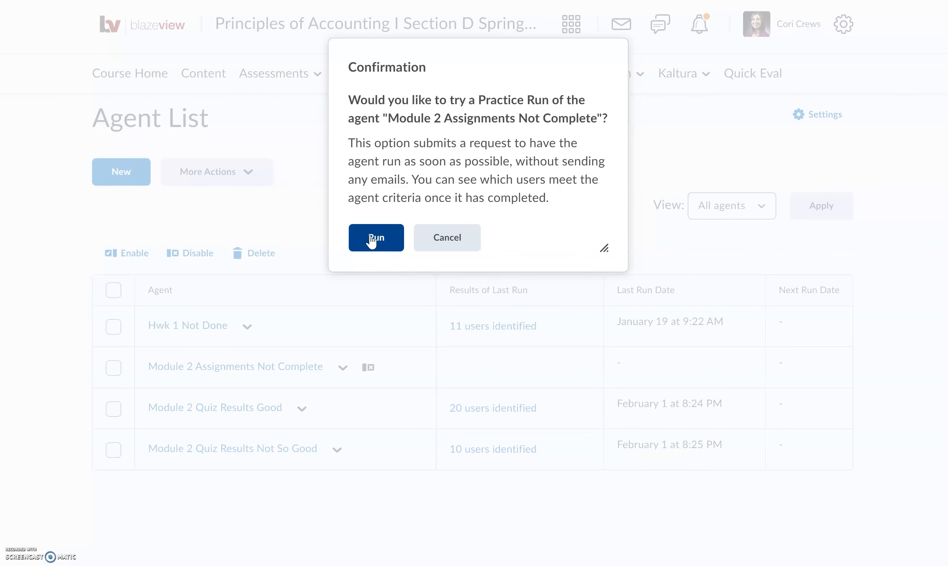
pyautogui.click(371, 241)
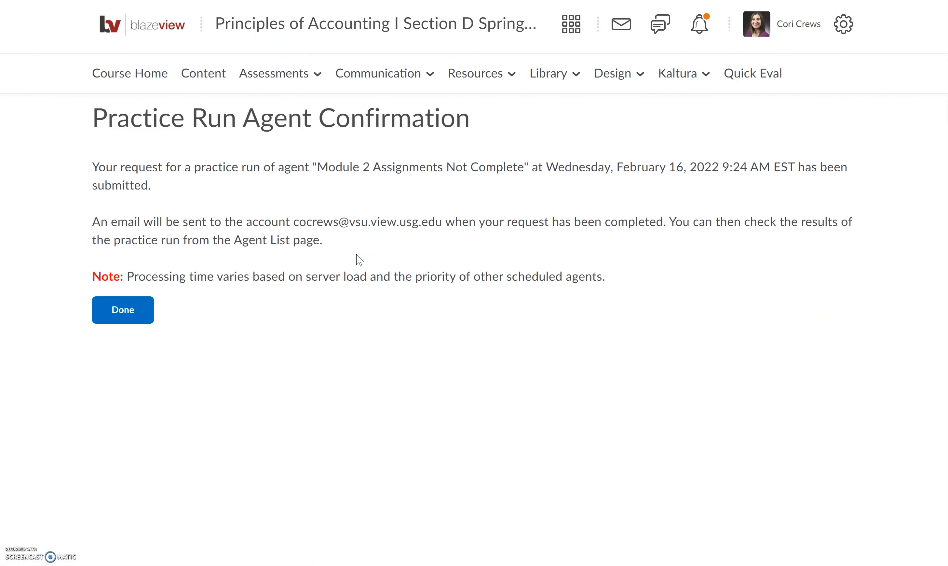
pyautogui.click(137, 319)
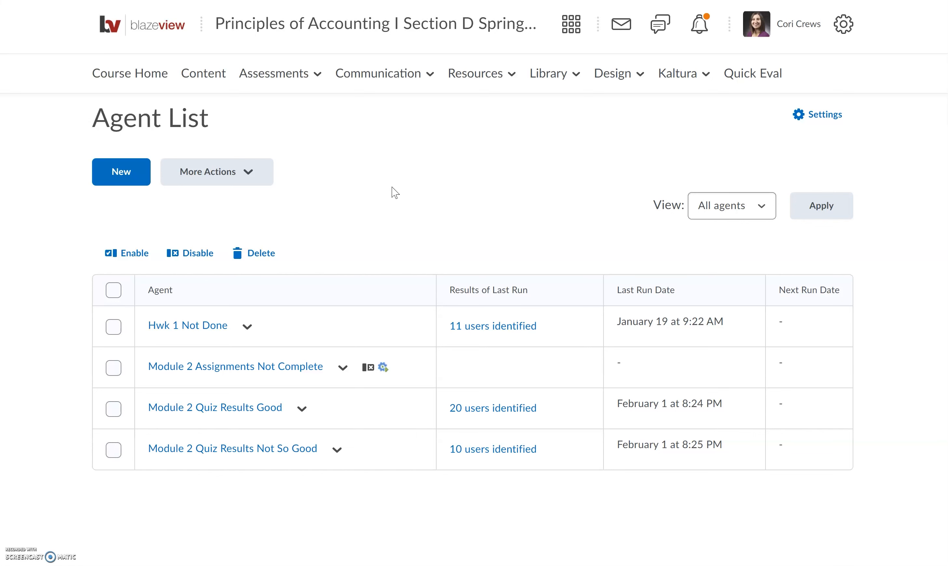
pyautogui.moveTo(384, 368)
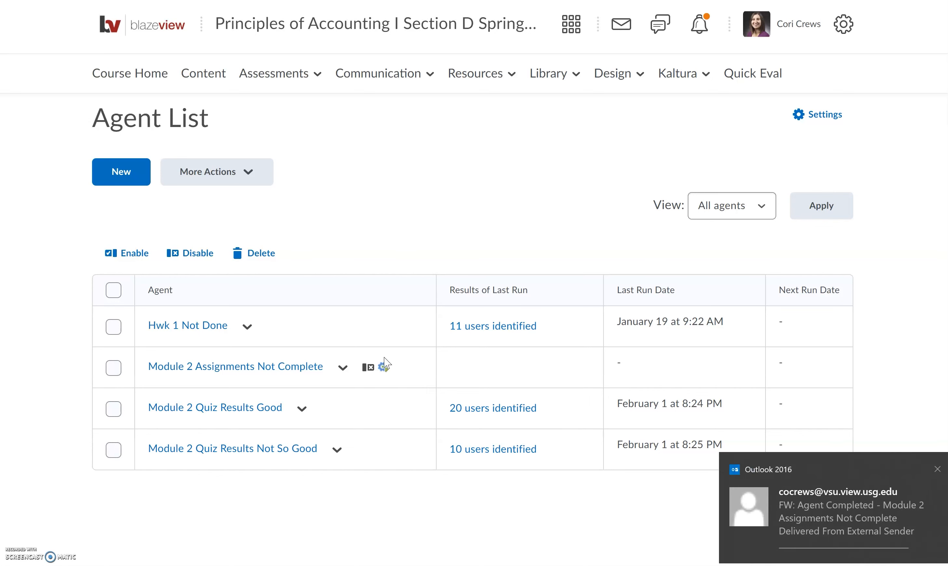
pyautogui.click(938, 468)
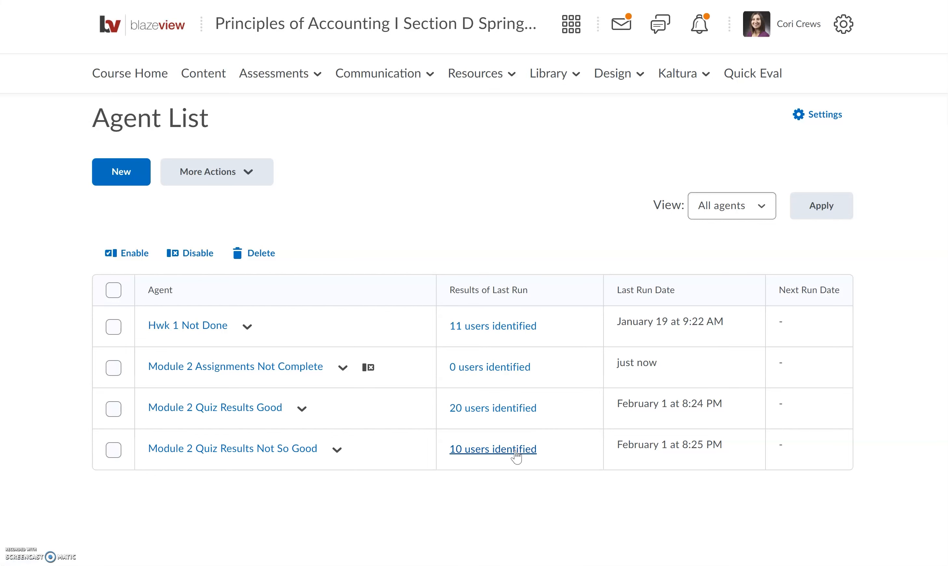
# - Review the identified students and actions taken in the last run of "Module 2 Quiz Results Good", and return to the agent list
pyautogui.click(509, 415)
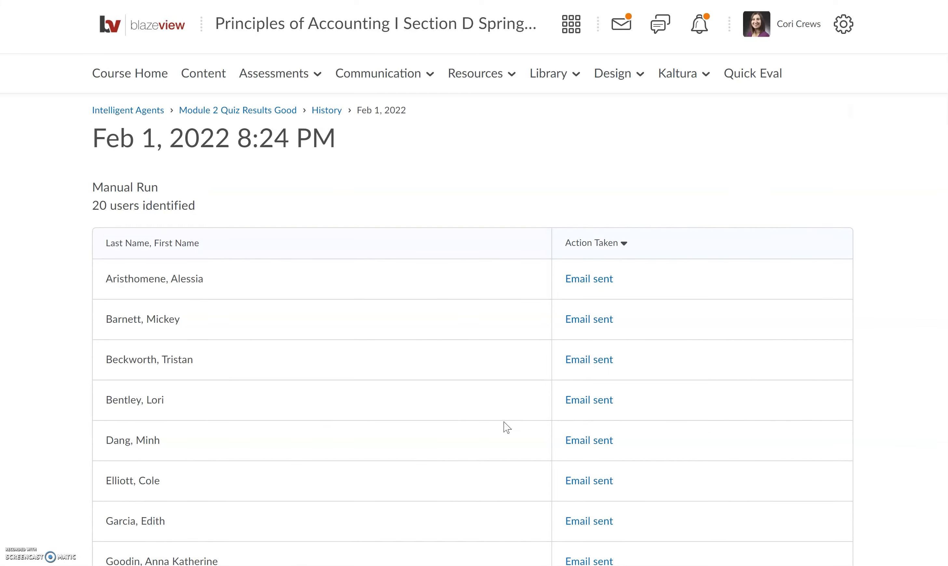
pyautogui.scroll(-10, 899, 189)
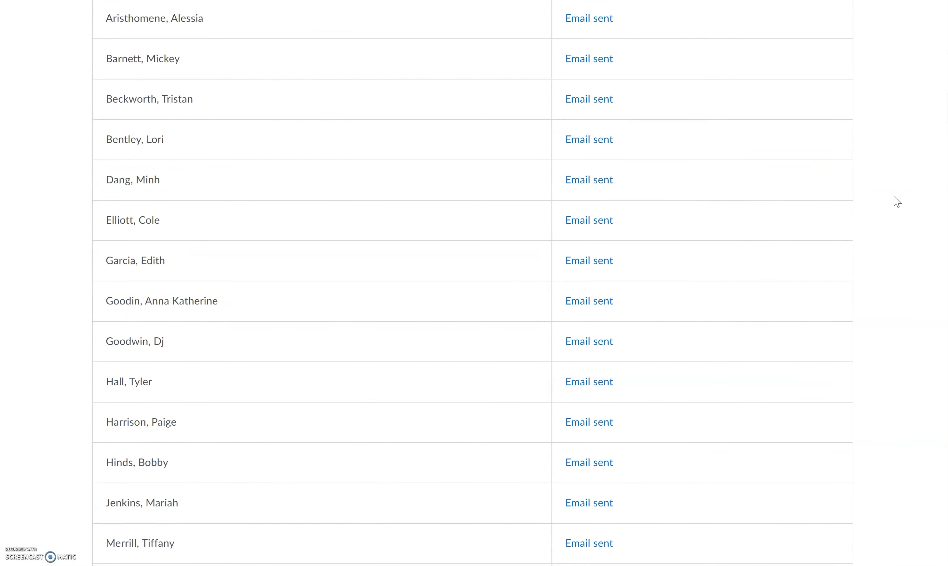
pyautogui.scroll(10, 897, 208)
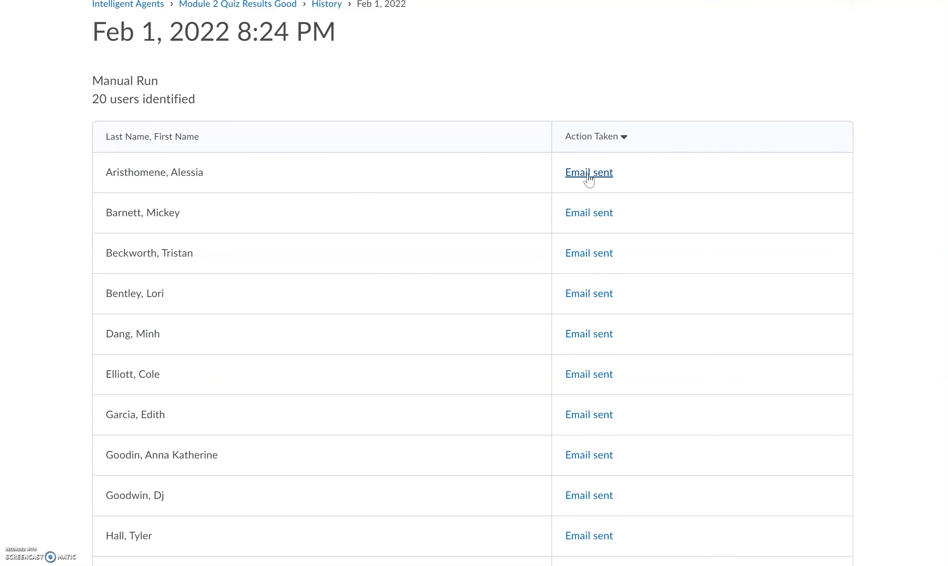
pyautogui.scroll(3, 635, 196)
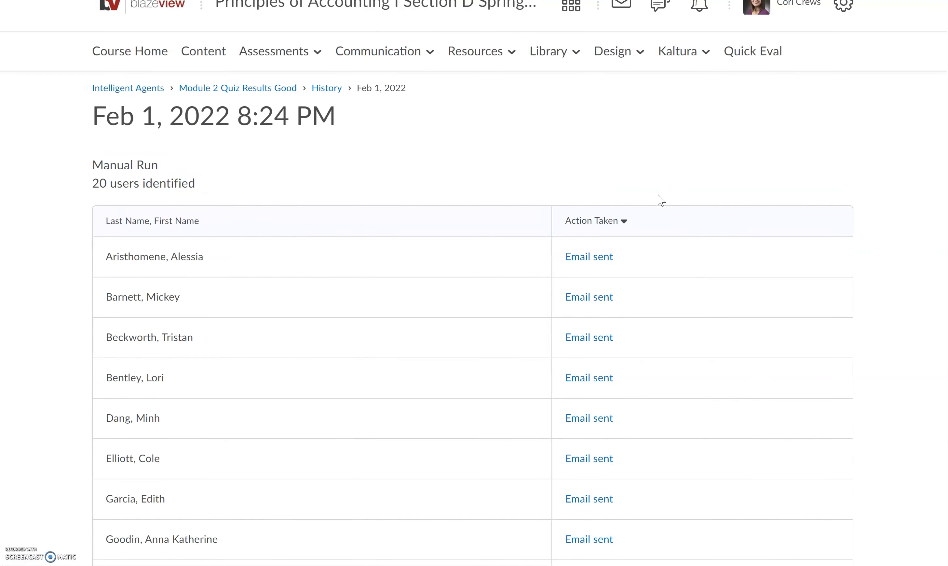
pyautogui.click(151, 111)
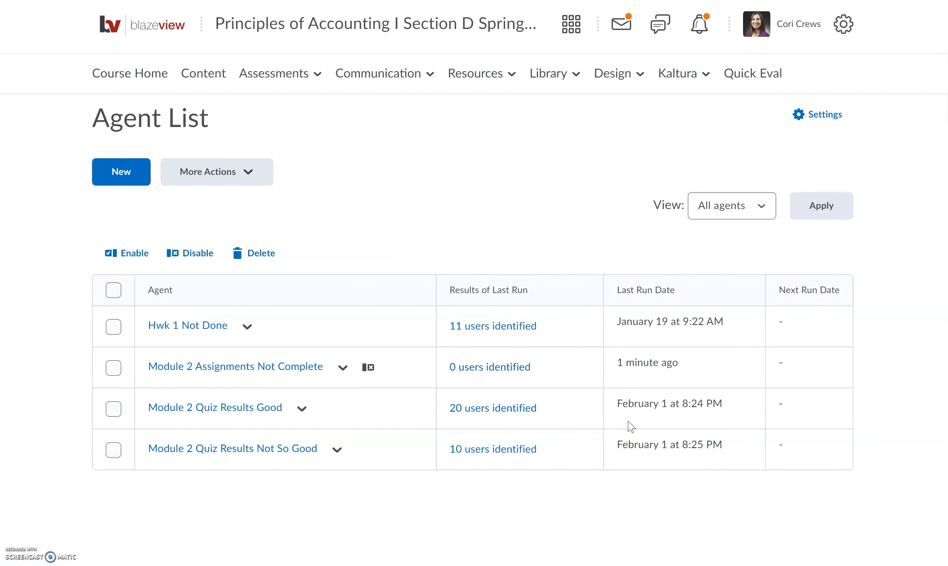
pyautogui.click(343, 367)
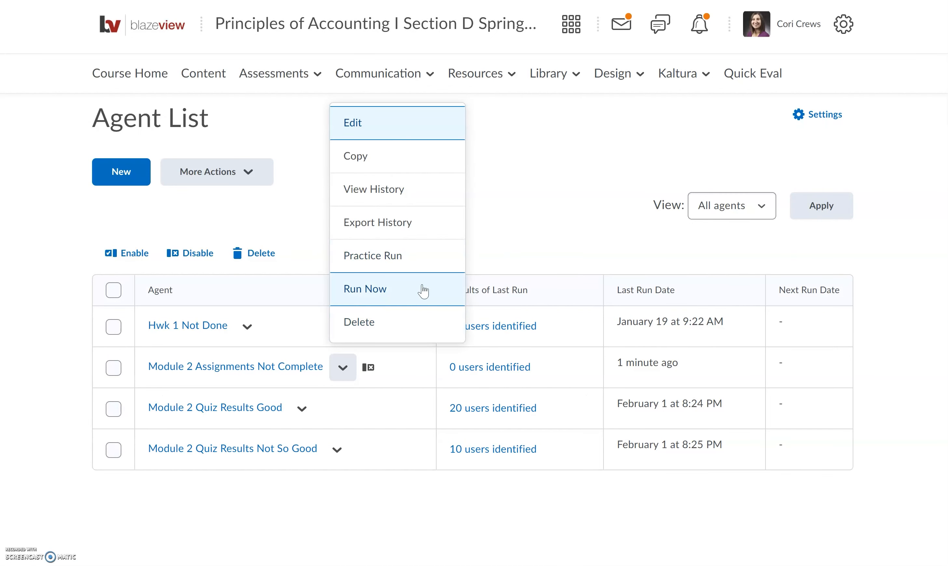
pyautogui.click(604, 200)
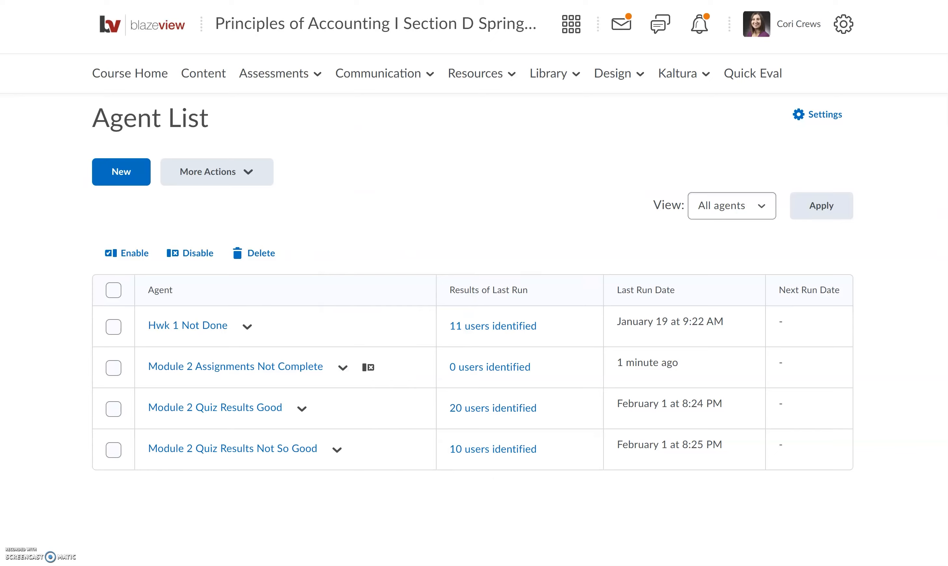